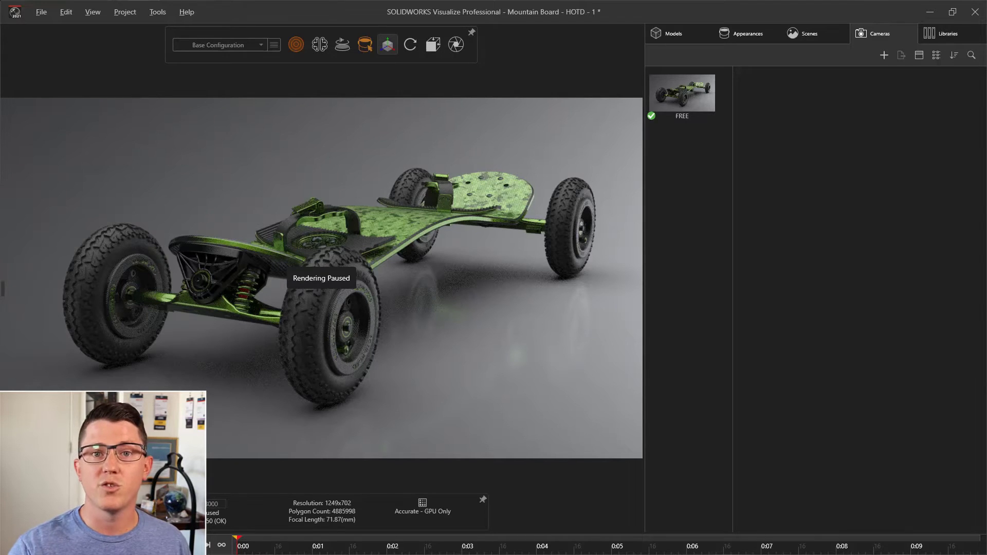
- Add a new camera to the project alongside the existing FREE camera
left_click(697, 101)
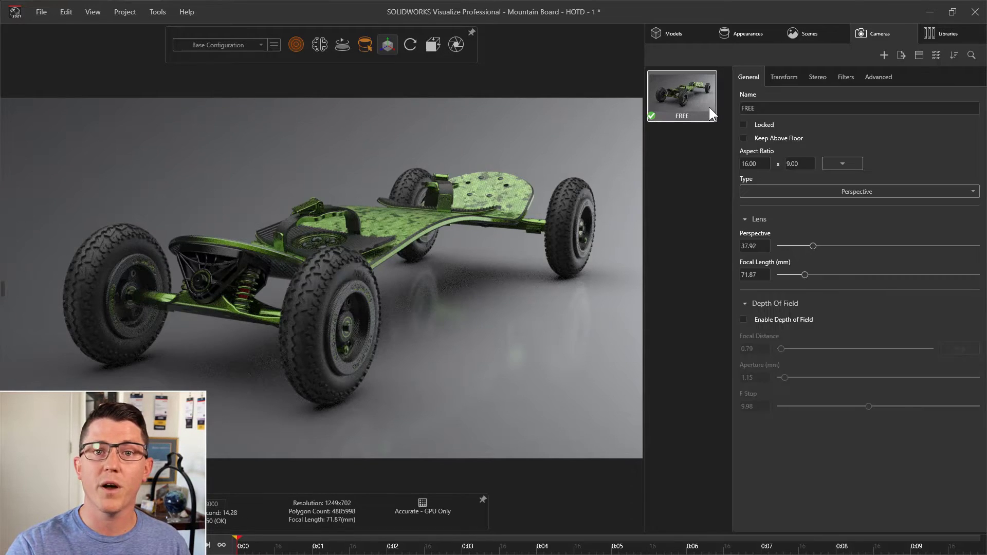
left_click(884, 54)
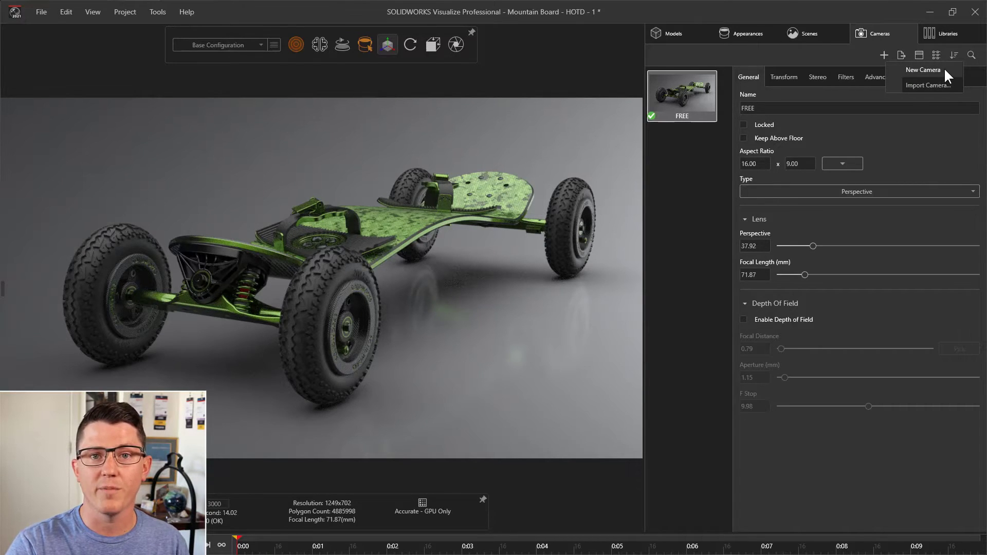
left_click(925, 69)
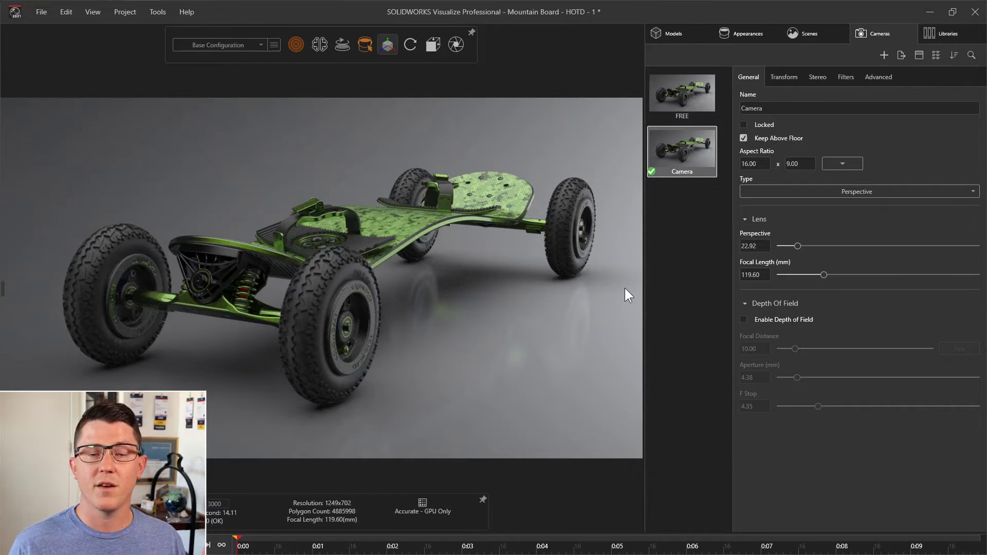
- Reset the new camera's view, then move in and orbit until the whole mountain board fills the frame from a raised three-quarter angle
key("Home")
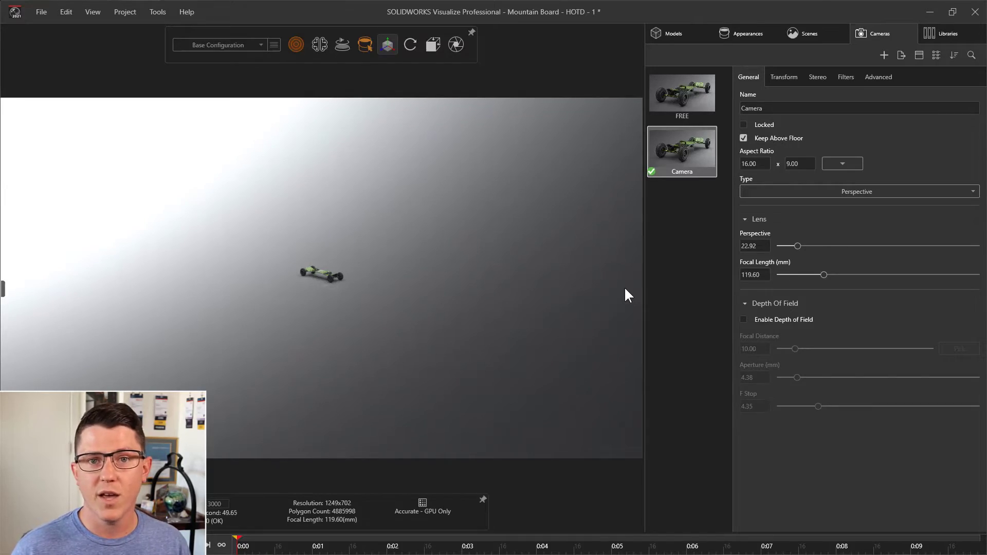
right_click_drag(322, 257, 313, 114, "alt")
right_click_drag(318, 239, 323, 174, "alt")
left_click_drag(323, 175, 340, 202)
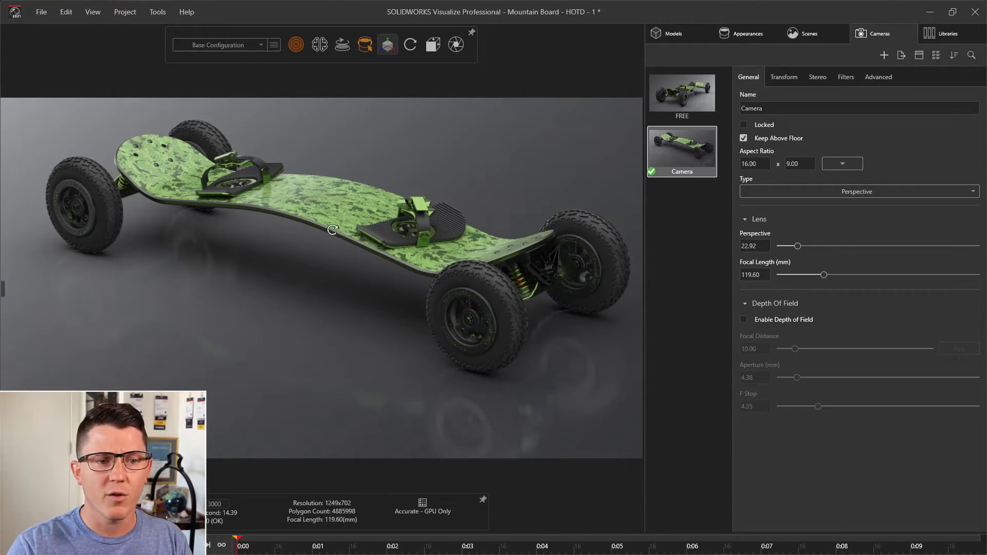
middle_click_drag(329, 225, 364, 222)
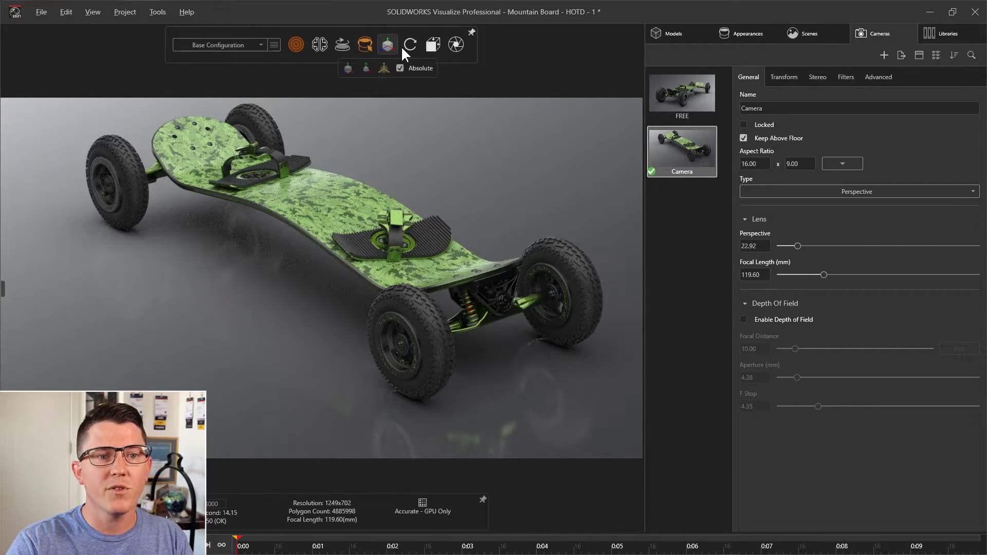
- Set the camera's look-at point on the nearest wheel of the mountain board
mouse_move(413, 44)
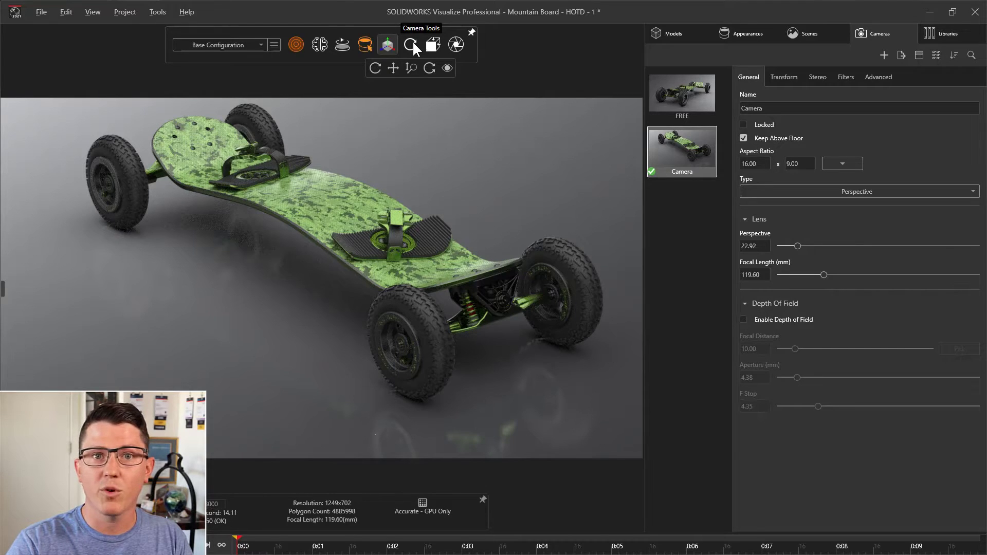
left_click(447, 69)
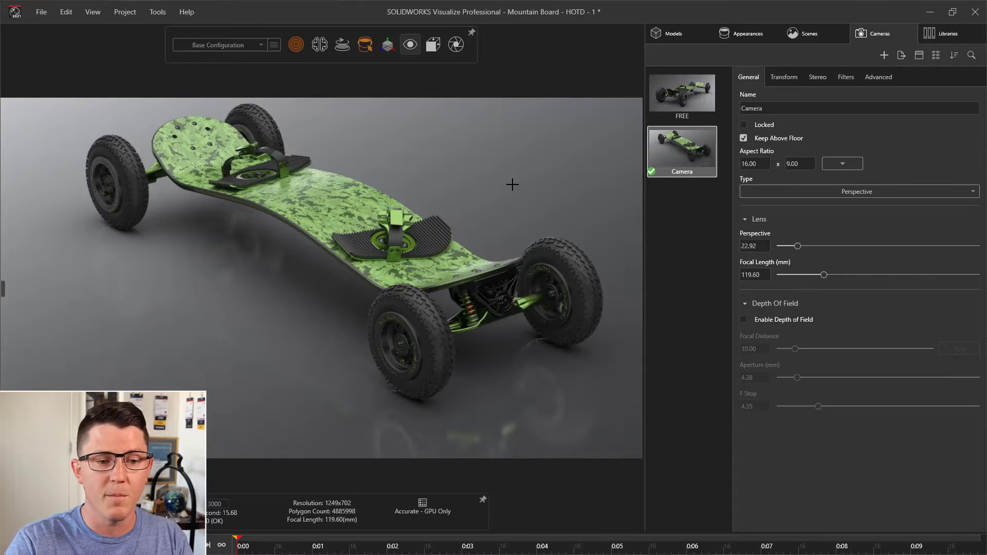
left_click(442, 338)
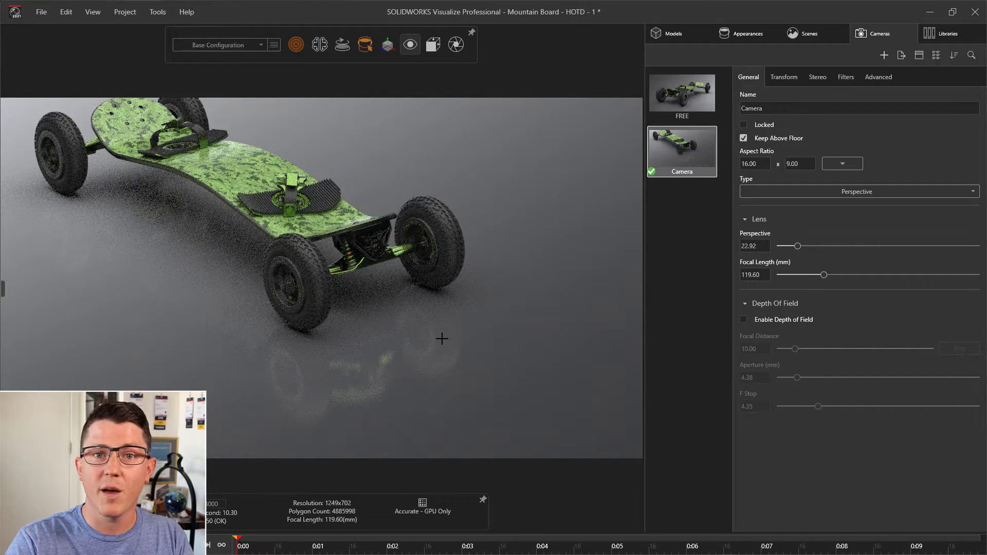
left_click(412, 46)
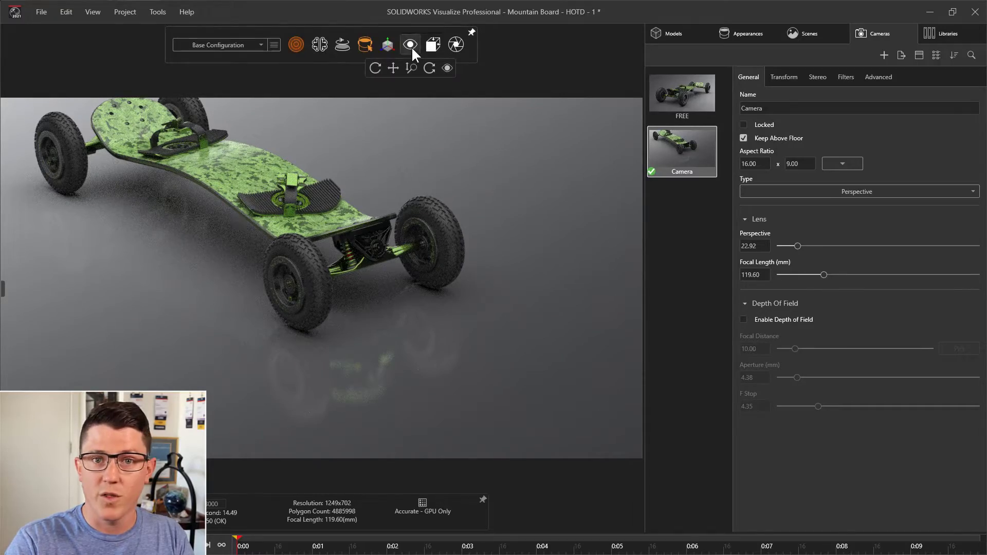
- Move the camera in close around the nearest wheel and orbit to a low view showing the front truck
left_click_drag(295, 308, 272, 282, "alt")
scroll(304, 207, "up", 8)
left_click_drag(344, 337, 324, 315, "alt")
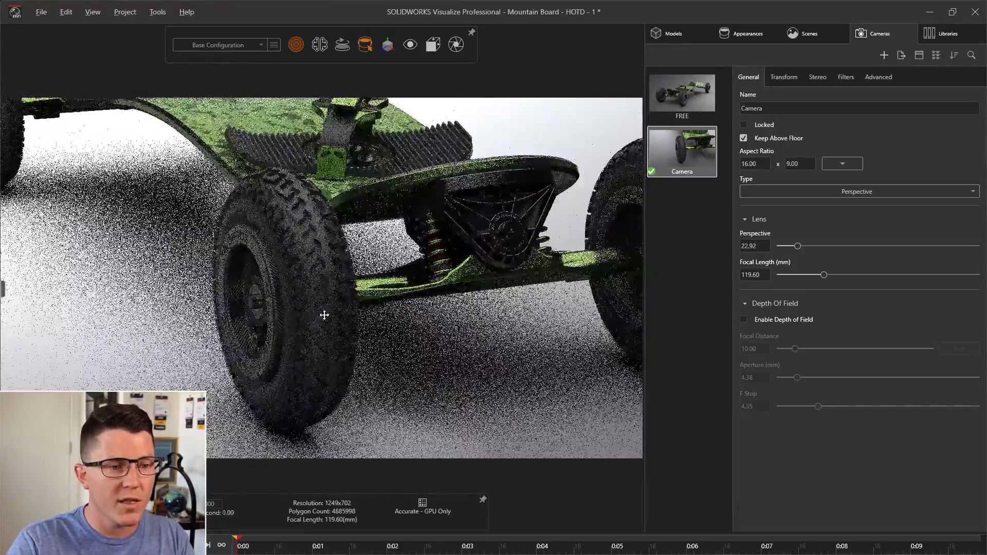
middle_click_drag(324, 315, 331, 286, "alt")
right_click_drag(331, 287, 353, 266, "alt")
mouse_move(352, 267)
left_mouse_down("alt")
mouse_move(368, 258)
mouse_move(364, 265)
left_mouse_up("alt")
right_click_drag(364, 264, 361, 296, "alt")
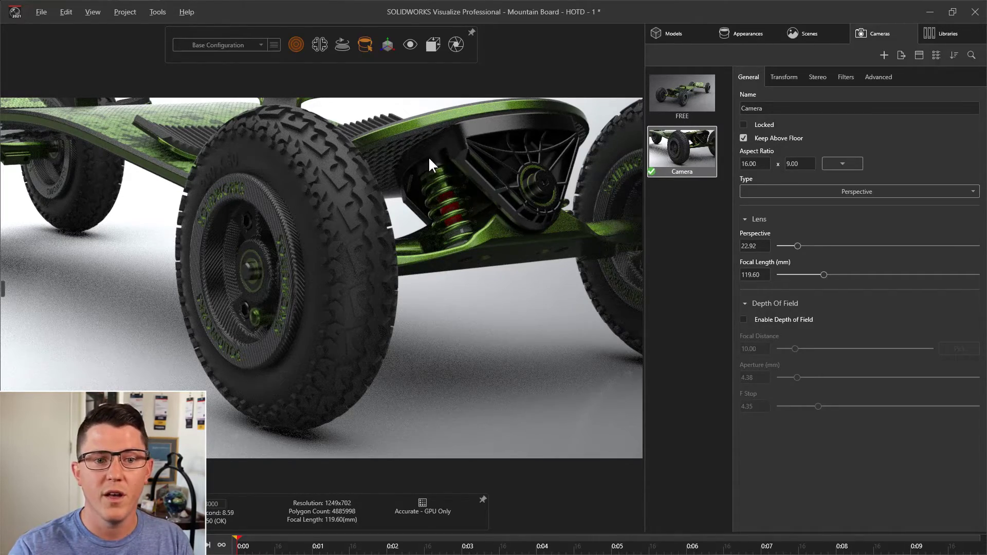
left_click_drag(428, 156, 531, 171)
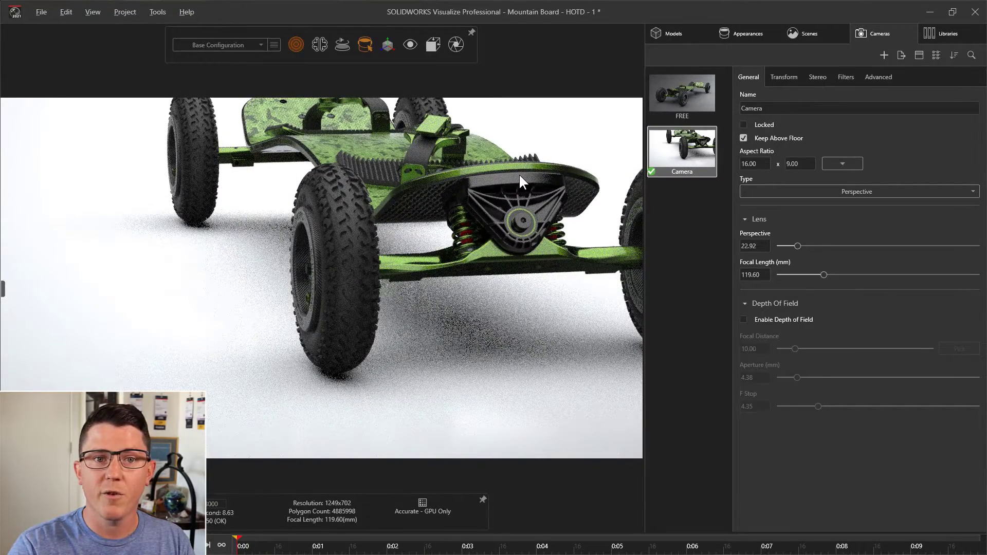
- Set the look-at point on the deck's front edge and orbit the camera to a low, nearly head-on view of the board
left_click(409, 45)
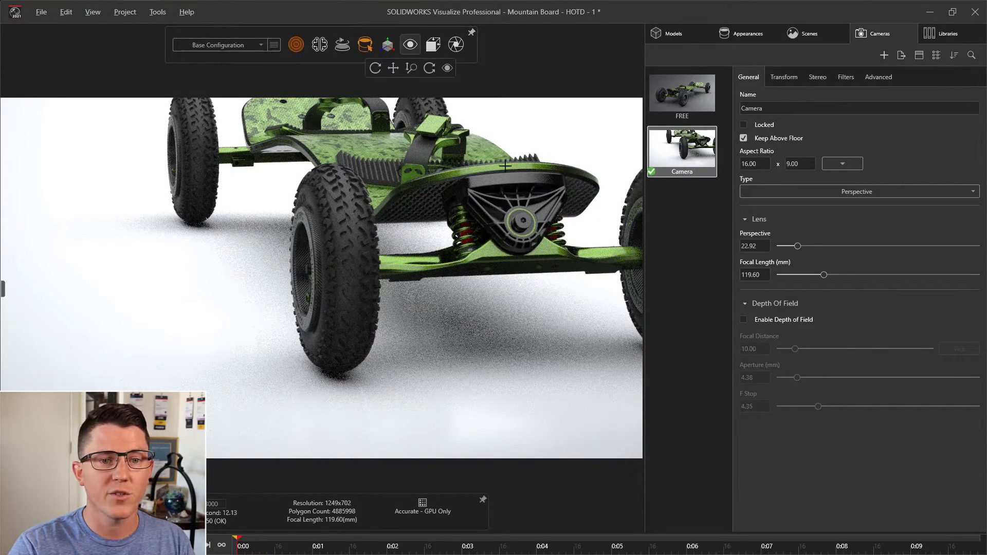
left_click(517, 178)
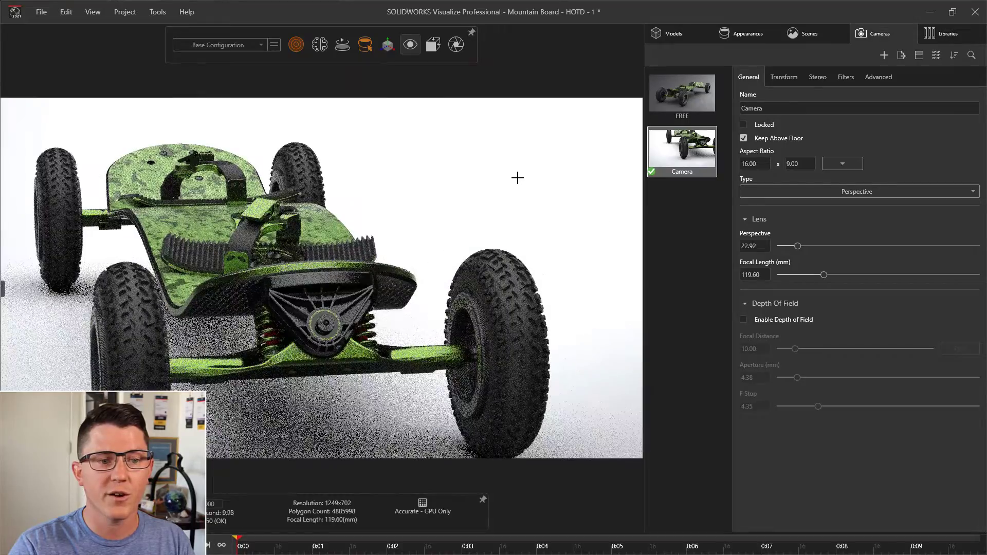
mouse_move(412, 43)
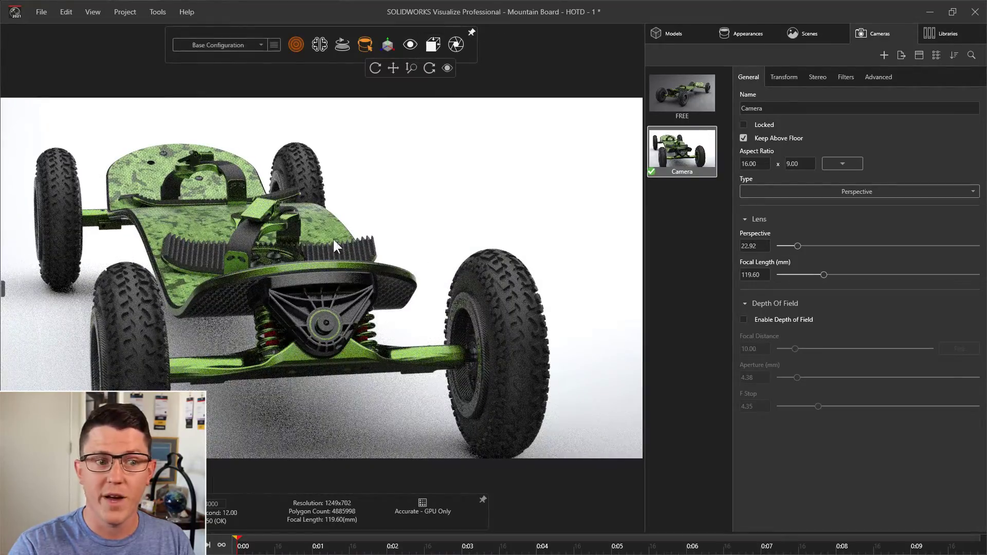
left_click_drag(332, 237, 295, 291)
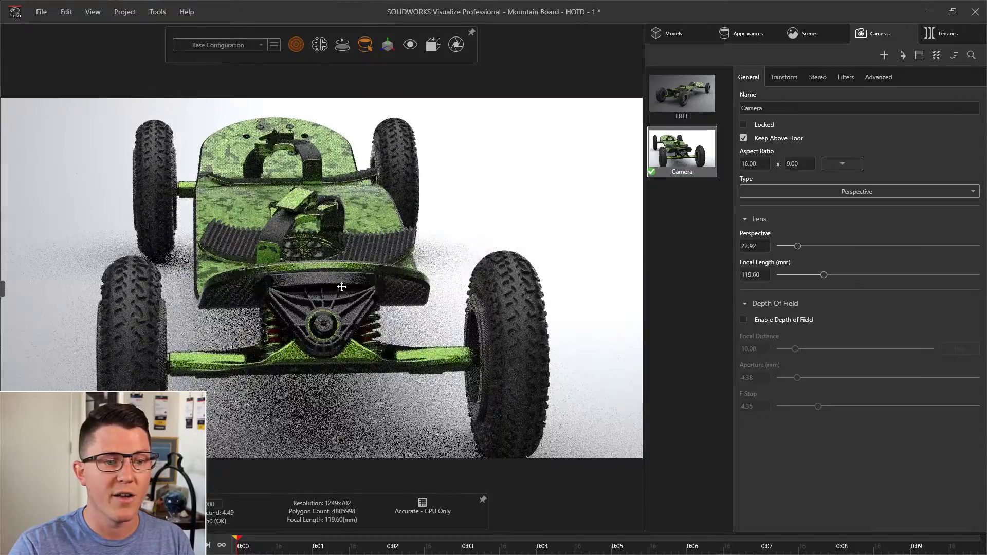
middle_click_drag(342, 287, 326, 268)
left_click_drag(345, 256, 343, 248)
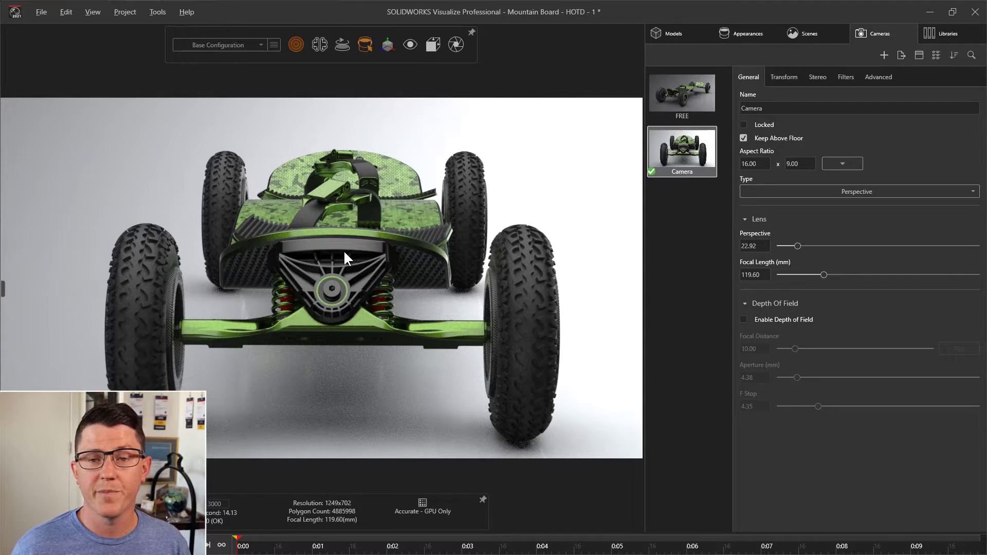
- Set the camera's distance to 2.85, longitude to -75.79, latitude to 9.45 and twist to 1.88
left_click(784, 81)
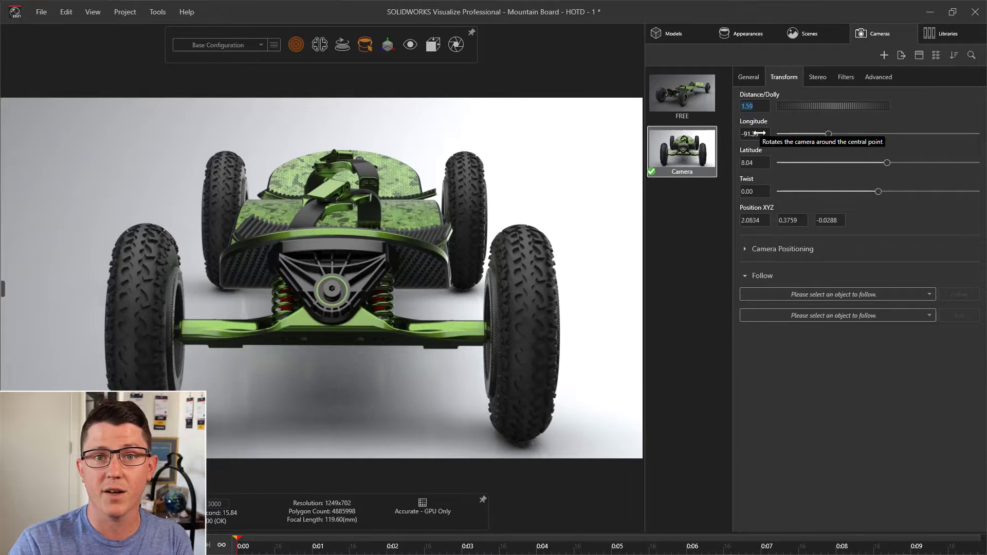
mouse_move(828, 134)
left_mouse_down()
mouse_move(846, 134)
mouse_move(811, 133)
mouse_move(840, 132)
mouse_move(827, 133)
left_mouse_up()
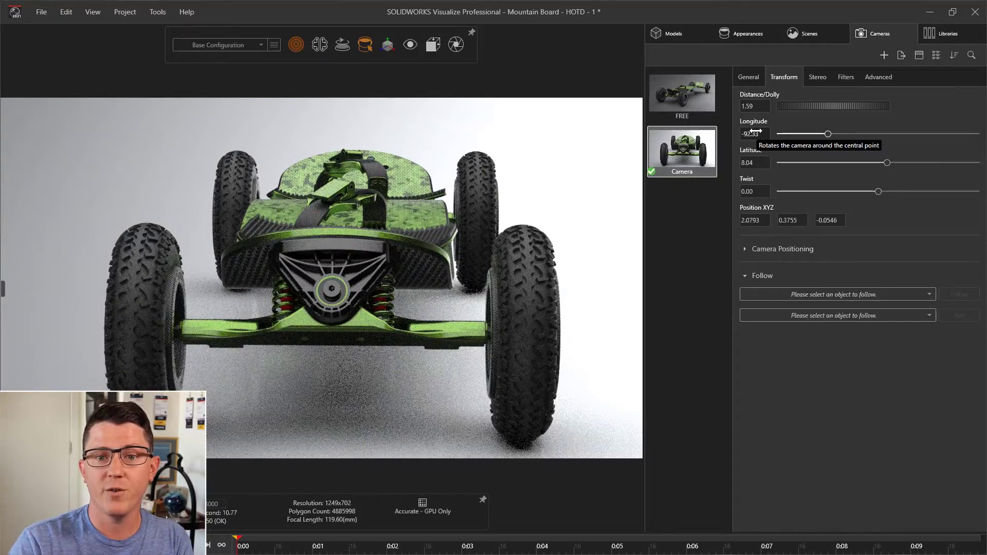
left_click_drag(756, 132, 768, 132)
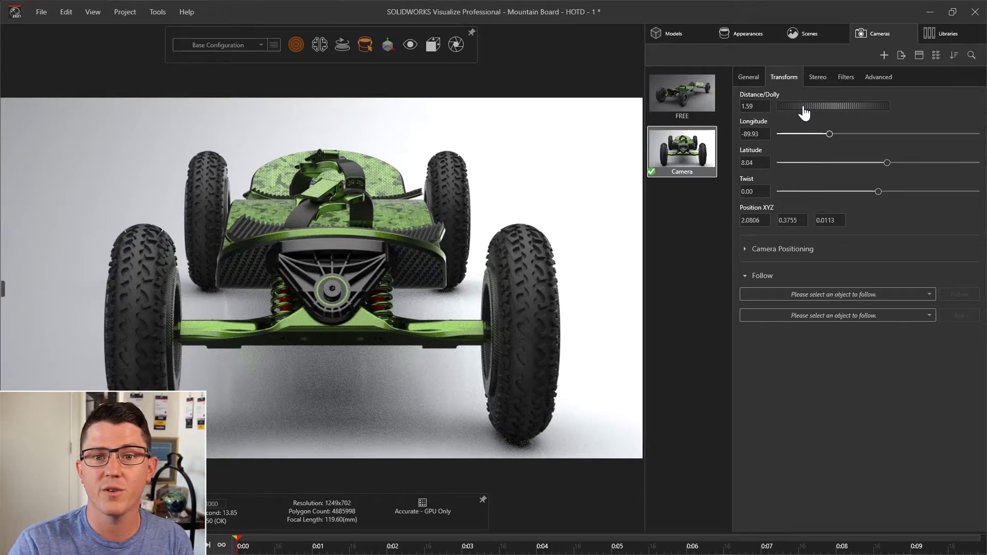
left_click_drag(804, 110, 837, 132)
left_click_drag(886, 162, 880, 192)
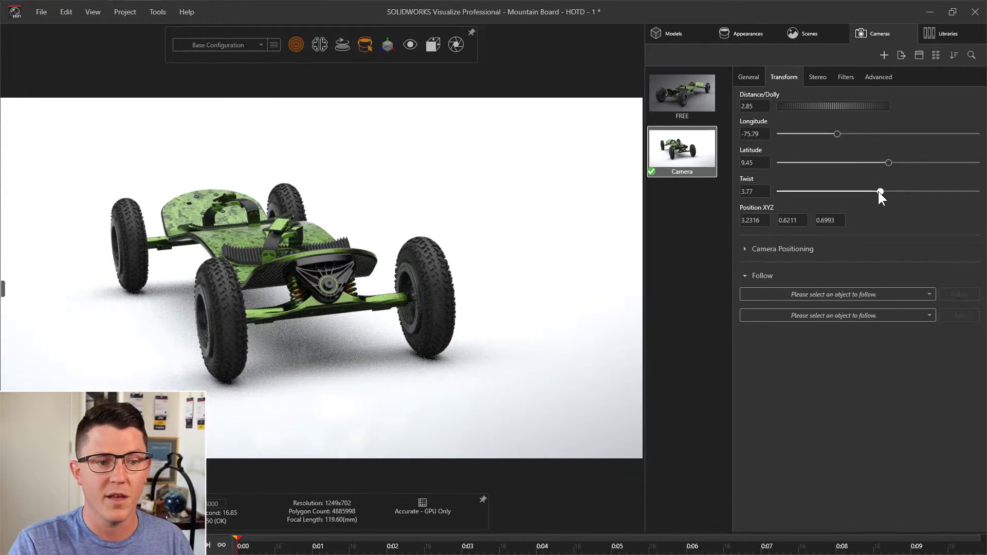
left_click_drag(878, 192, 878, 192)
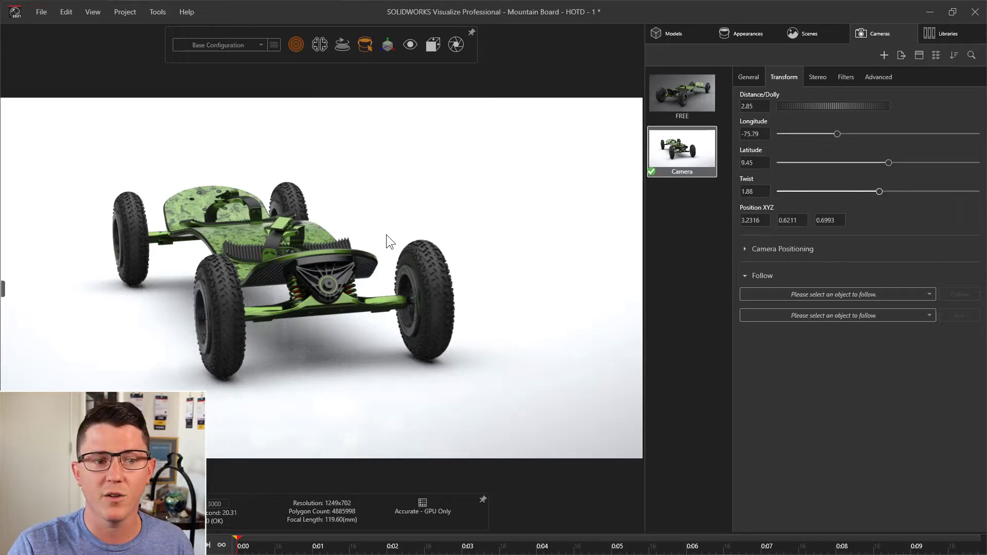
- Dolly the camera in to a distance of 2.25 and pan to place the board nearer the centre of the frame
right_click_drag(375, 242, 376, 223, "alt")
mouse_move(376, 223)
left_mouse_down("alt")
mouse_move(355, 218)
mouse_move(371, 226)
left_mouse_up("alt")
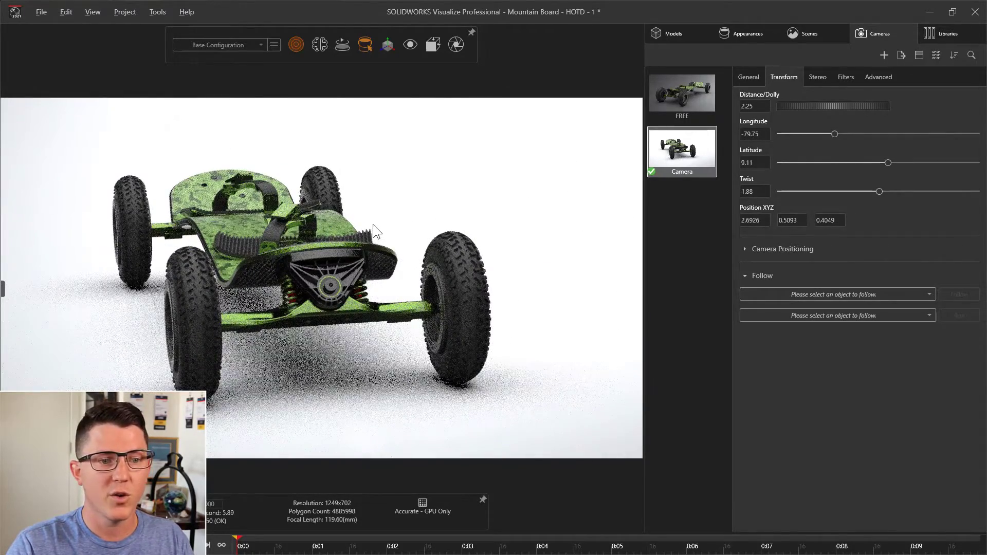
middle_click_drag(404, 227, 431, 220, "alt")
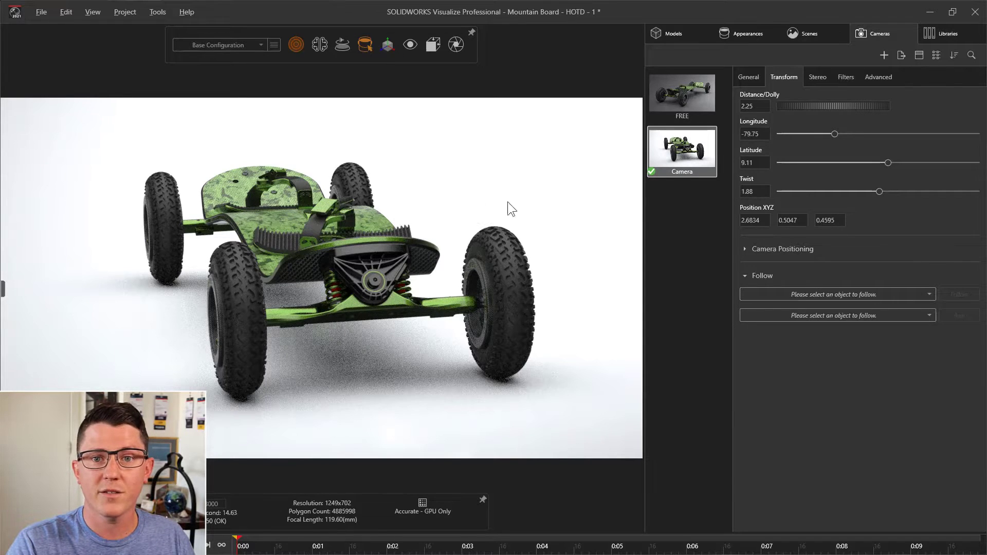
- Orbit the camera to a low three-quarter front view and set its lens perspective to 33.53, equal to a focal length of 81.43 mm
left_click(746, 77)
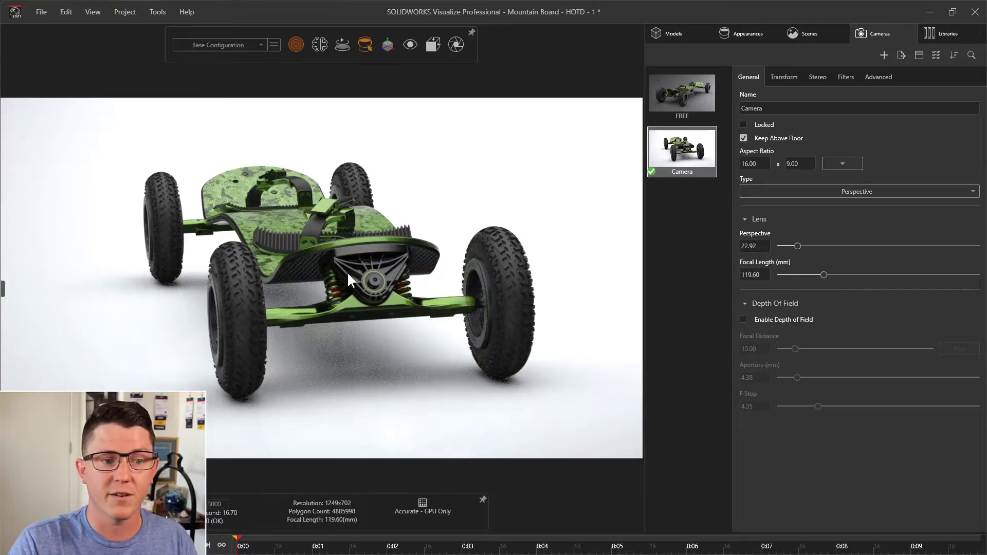
scroll(339, 305, "up", 4)
middle_click_drag(339, 306, 297, 241)
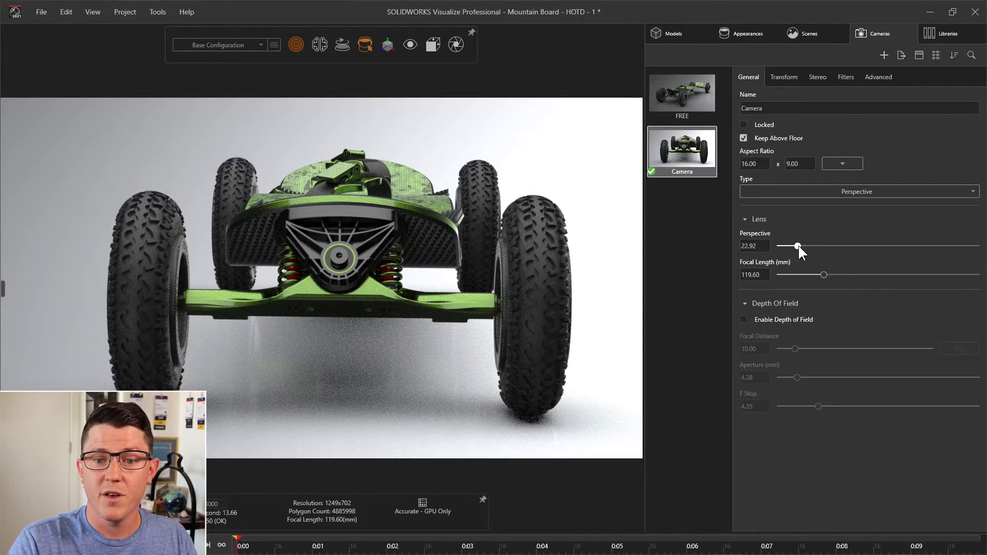
mouse_move(798, 246)
left_mouse_down()
mouse_move(814, 246)
mouse_move(771, 248)
mouse_move(801, 245)
left_mouse_up()
middle_click_drag(601, 245, 491, 227)
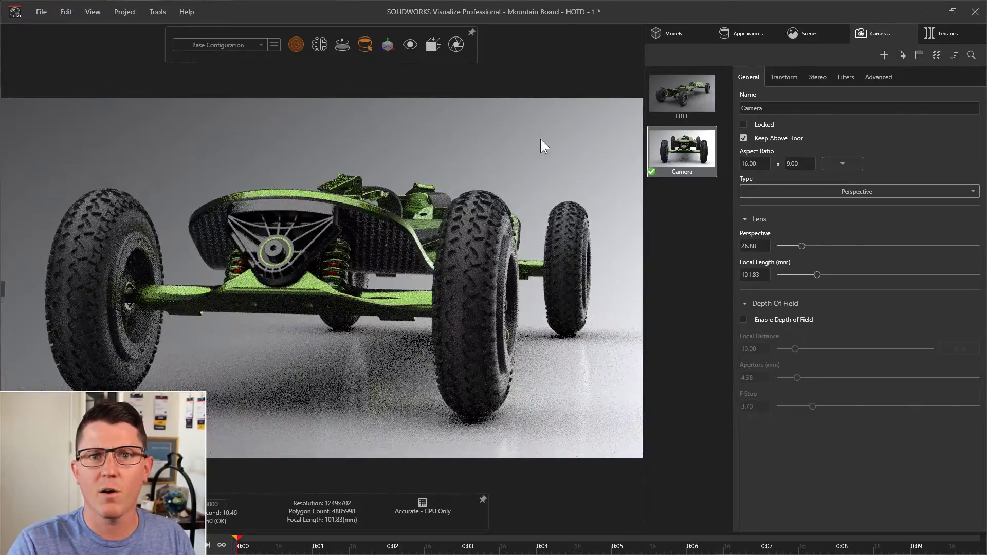
left_click_drag(817, 275, 810, 252)
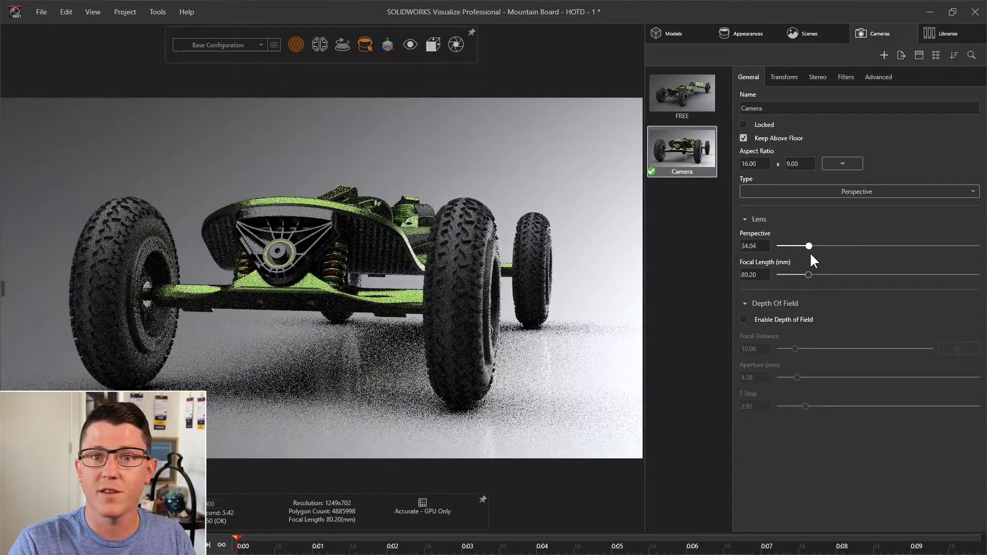
left_click_drag(490, 276, 487, 296)
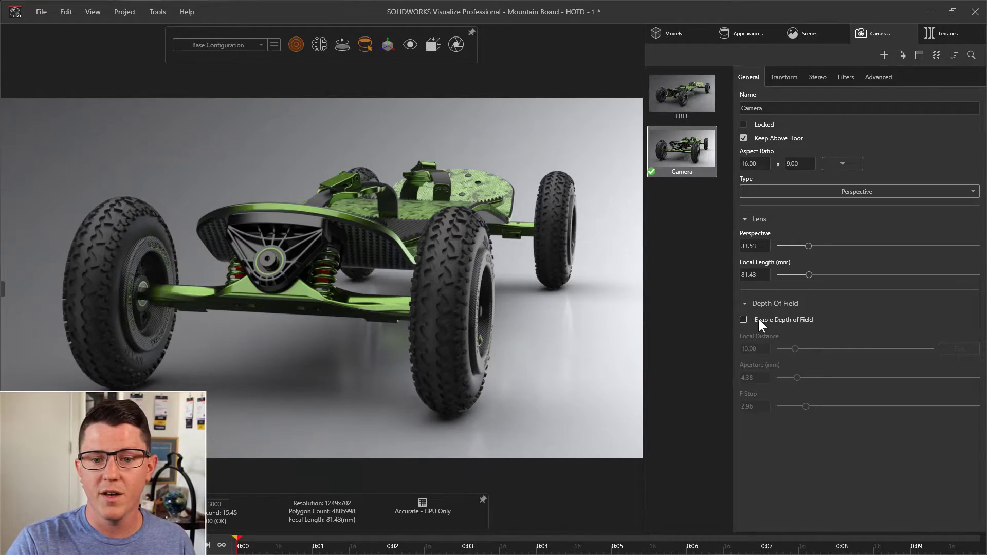
- Enable the camera's depth of field and pick the near front wheel as the focus point
left_click(800, 321)
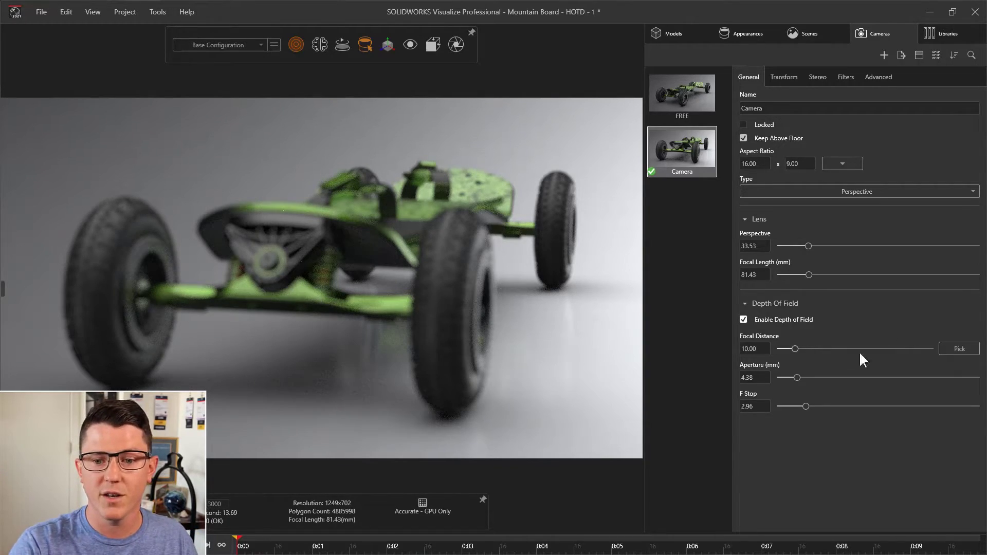
mouse_move(795, 348)
left_mouse_down()
mouse_move(868, 349)
mouse_move(776, 349)
mouse_move(785, 350)
left_mouse_up()
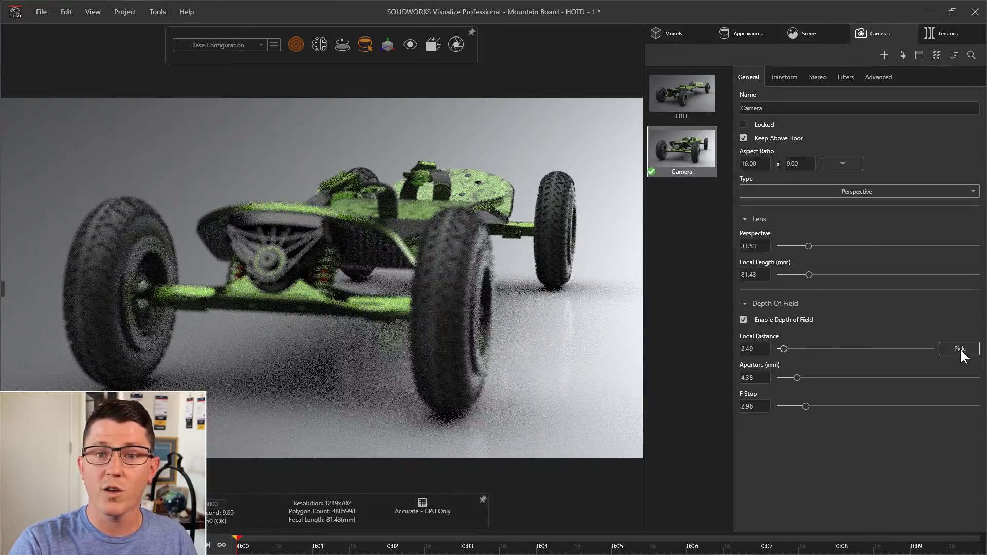
left_click(960, 350)
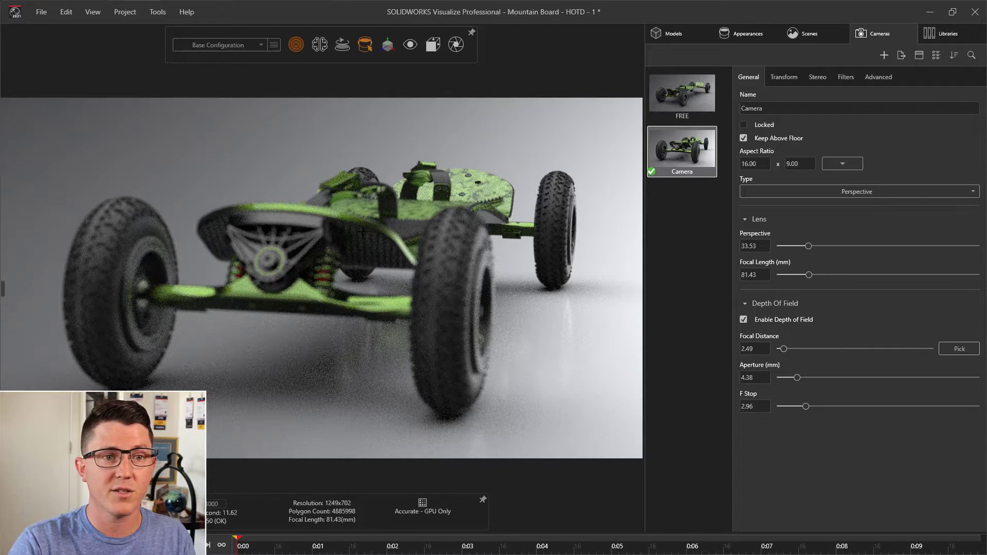
left_click(409, 44)
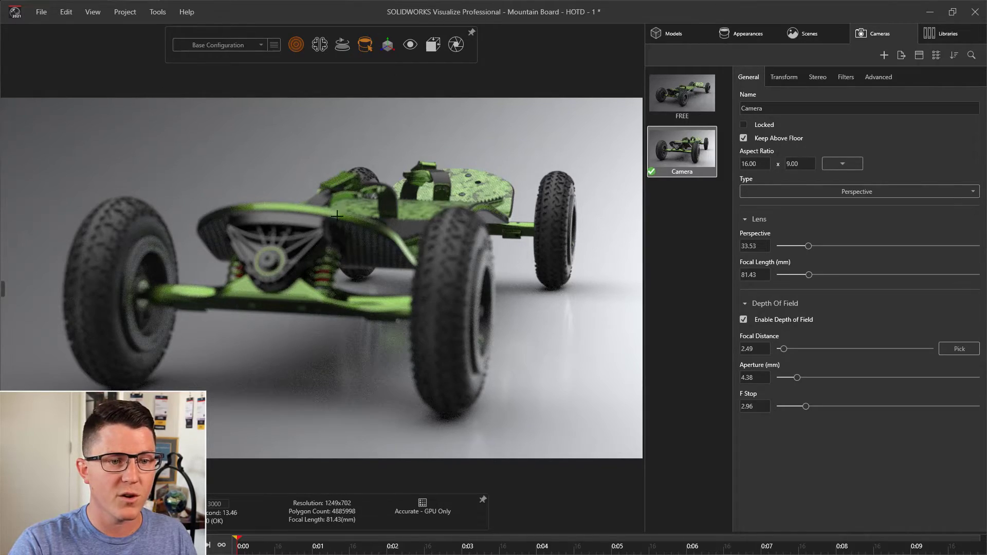
left_click(461, 251)
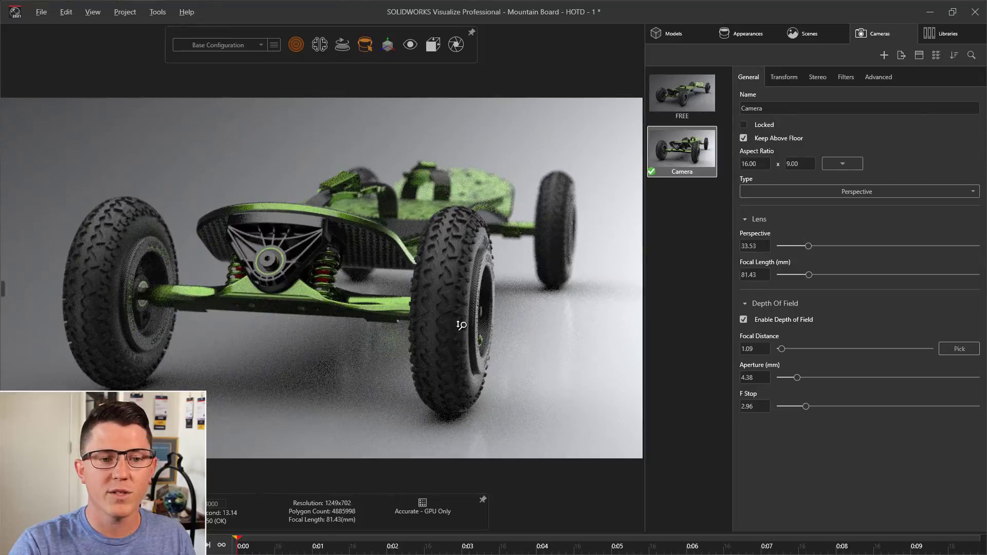
- Dolly the camera in, orbit to bring the near front wheel closer to the centre, and pick that wheel as the focus point
scroll(456, 280, "up", 5)
scroll(458, 283, "up", 5)
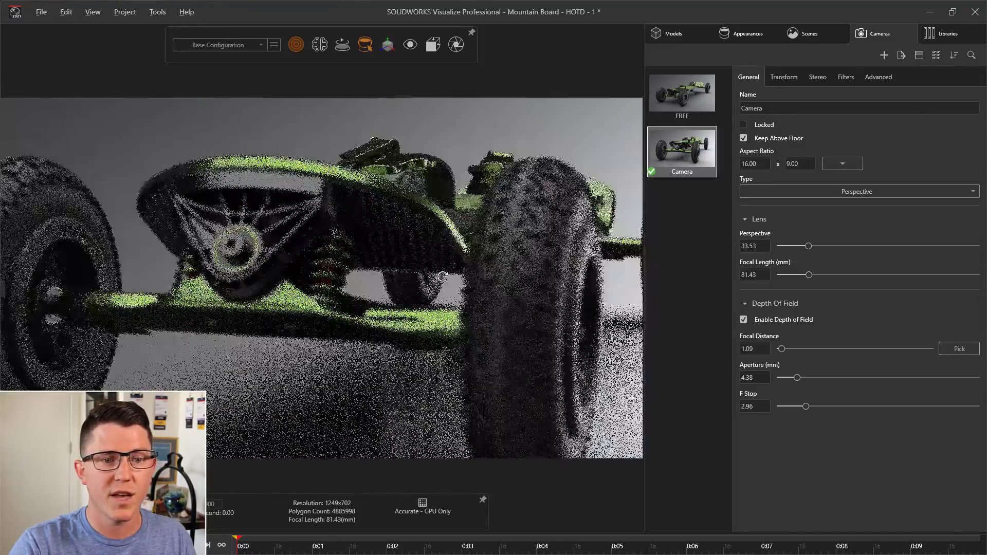
middle_click_drag(446, 279, 369, 252, "ctrl")
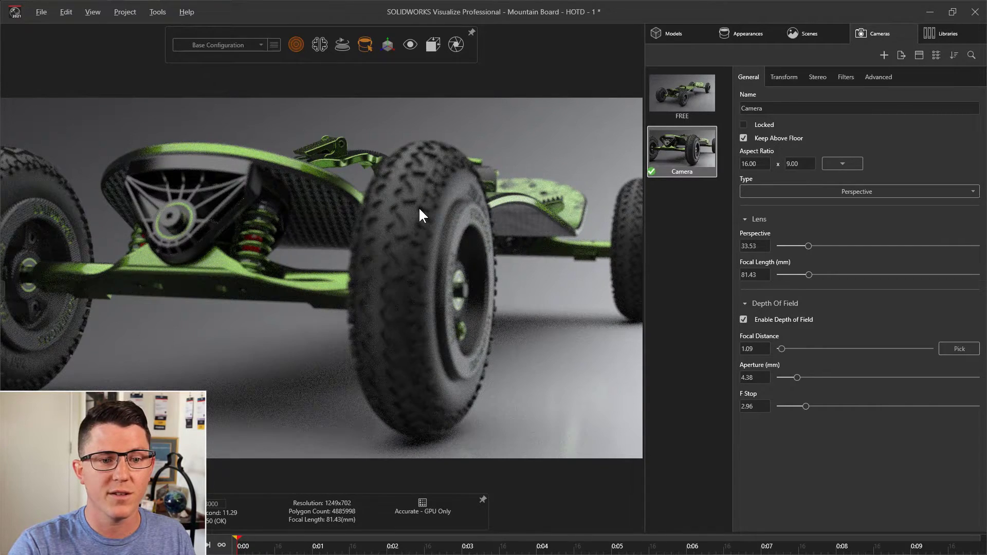
left_click(955, 349)
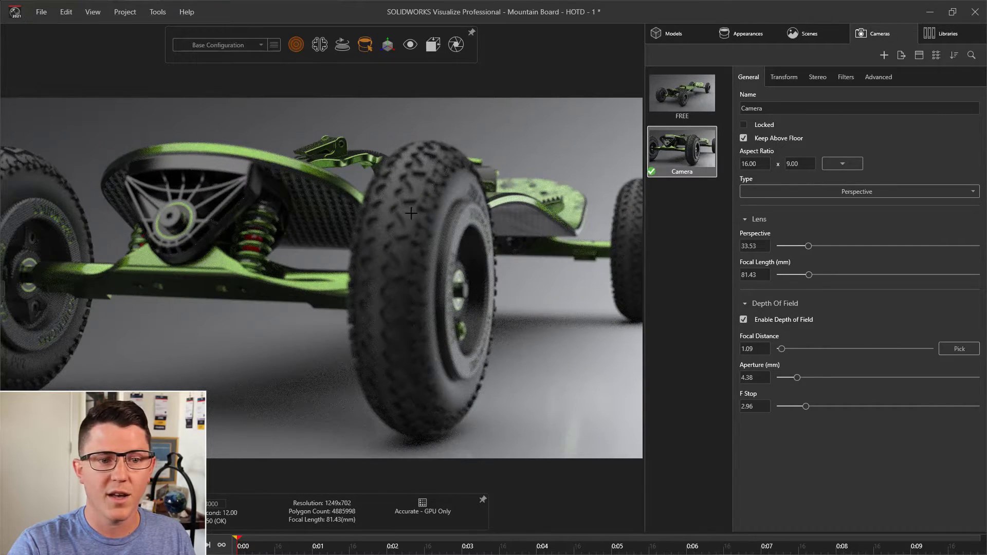
left_click(496, 302)
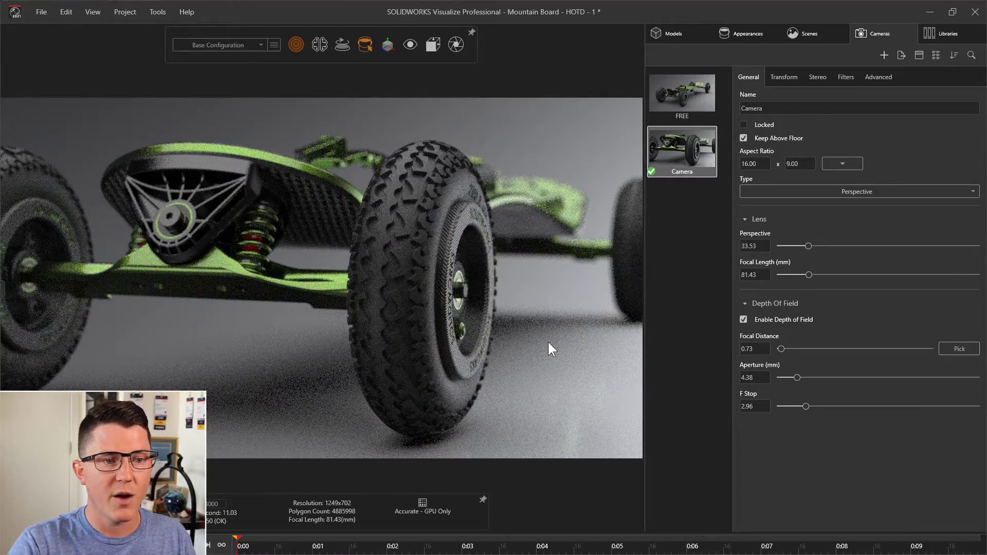
- Orbit the camera to show the near front wheel's hub side and pick its tyre as the focus point
left_click_drag(502, 346, 271, 317)
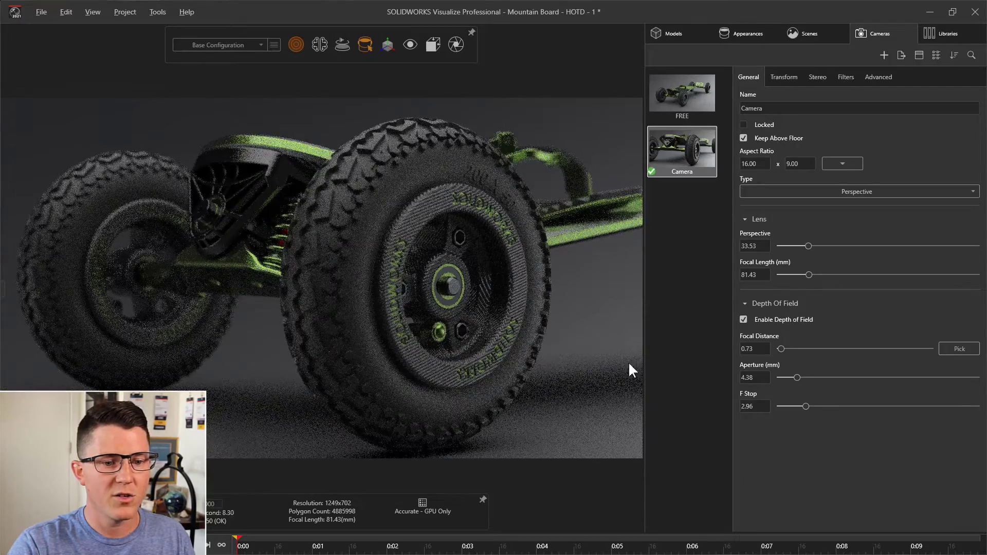
left_click(960, 348)
left_click(352, 208)
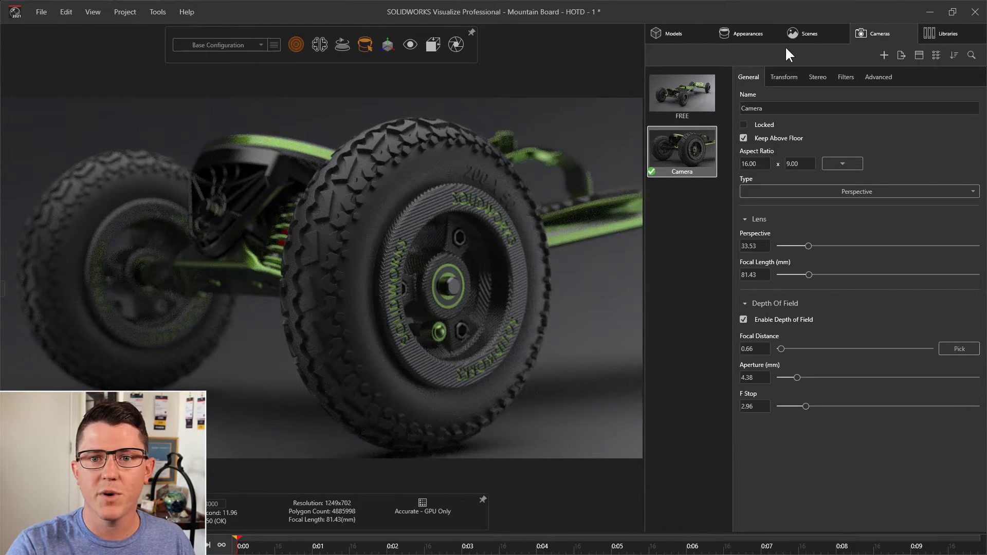
- Raise the Classic Photo Studio environment's brightness to 1.74 and slightly adjust the wheel's framing
left_click(797, 34)
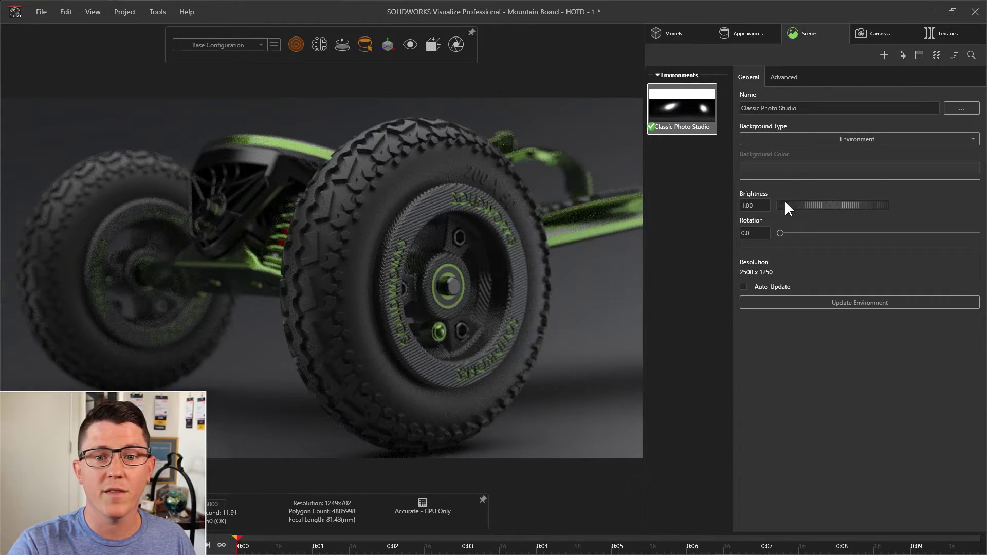
left_click_drag(787, 205, 827, 203)
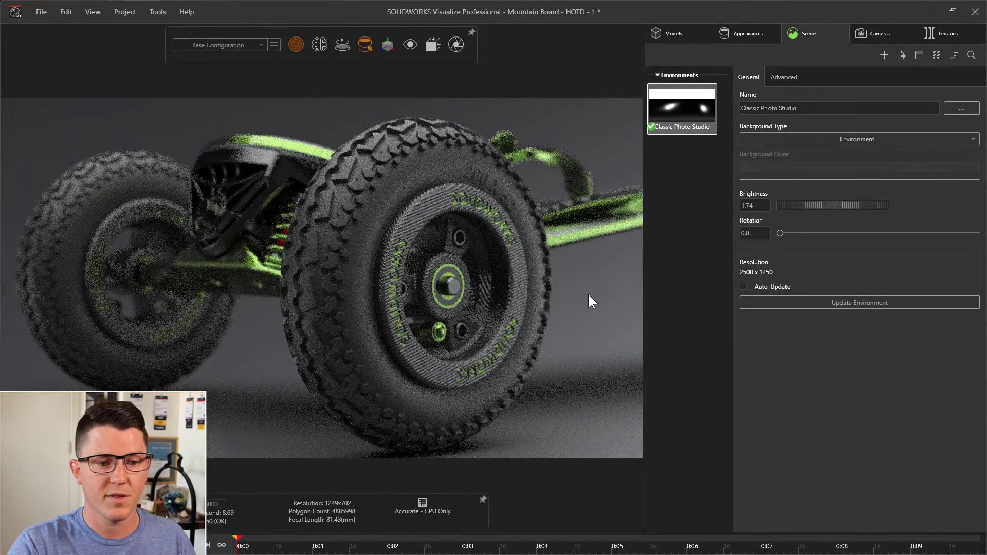
middle_click_drag(590, 292, 590, 290)
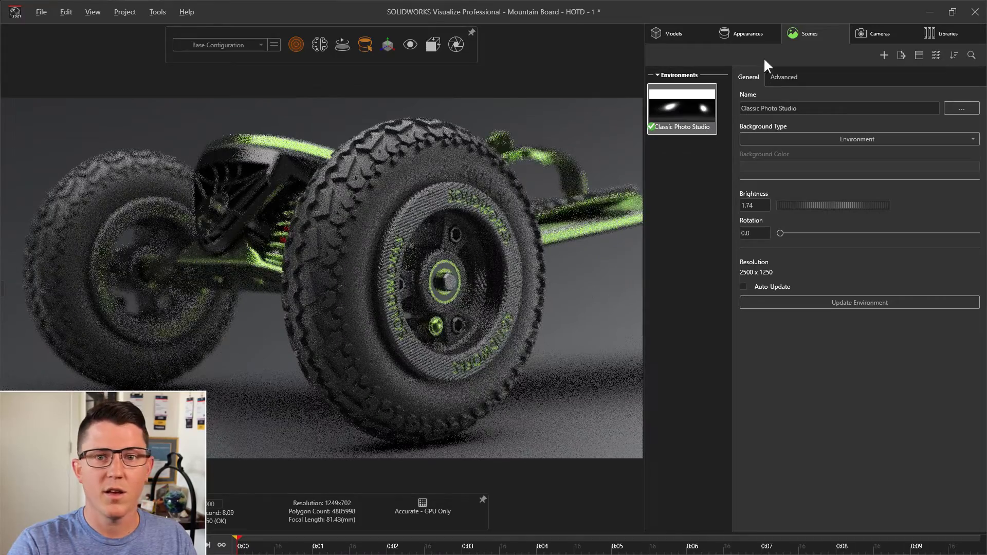
- Rename the wheel close-up camera as Wheel - DOF
left_click(880, 35)
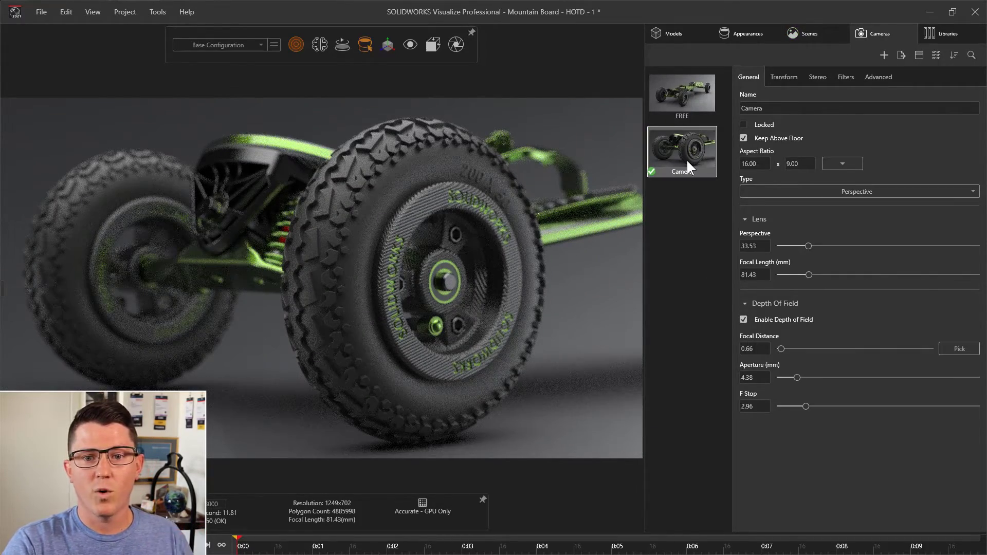
double_click(798, 108)
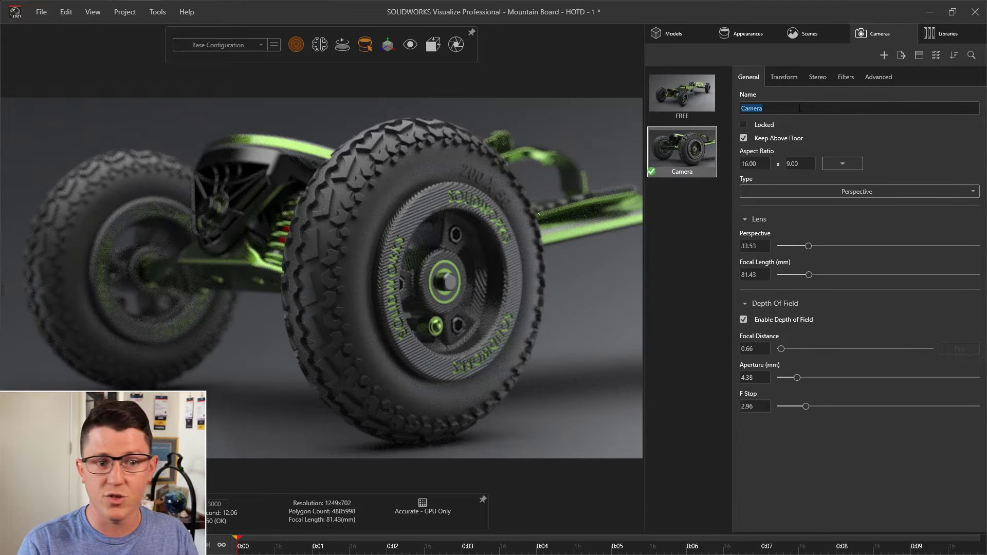
type("Whe")
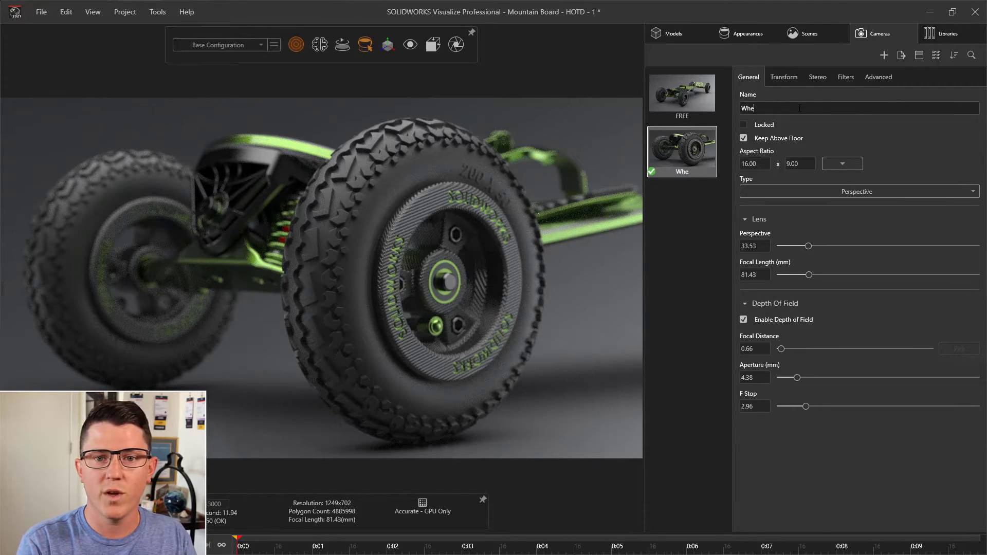
type("el - DOF")
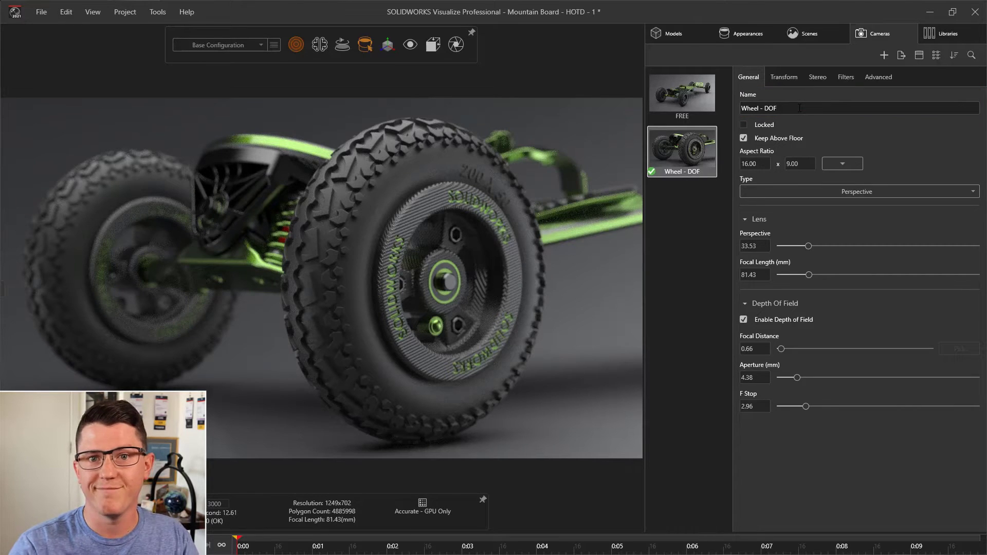
left_click(687, 214)
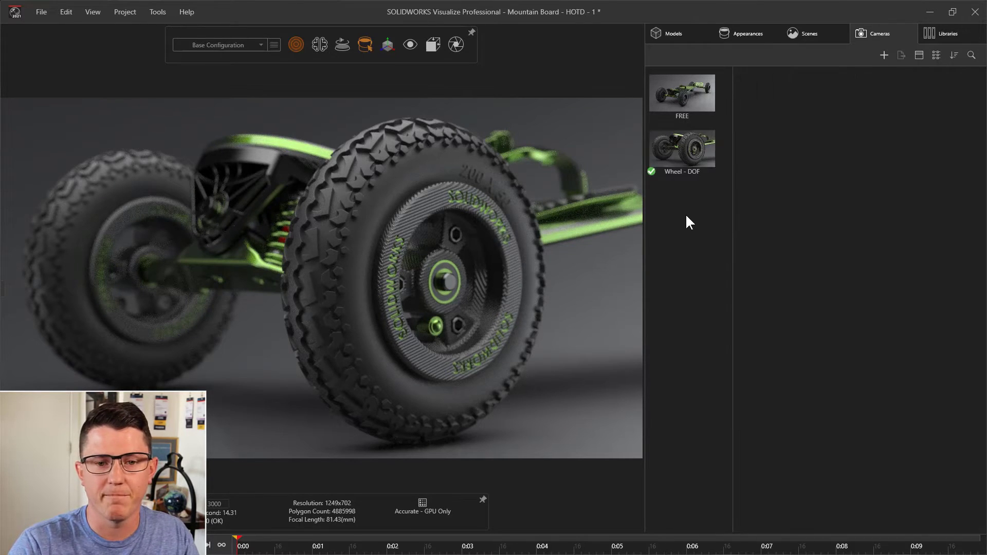
- Duplicate the Wheel - DOF camera and lock the original
double_click(687, 165)
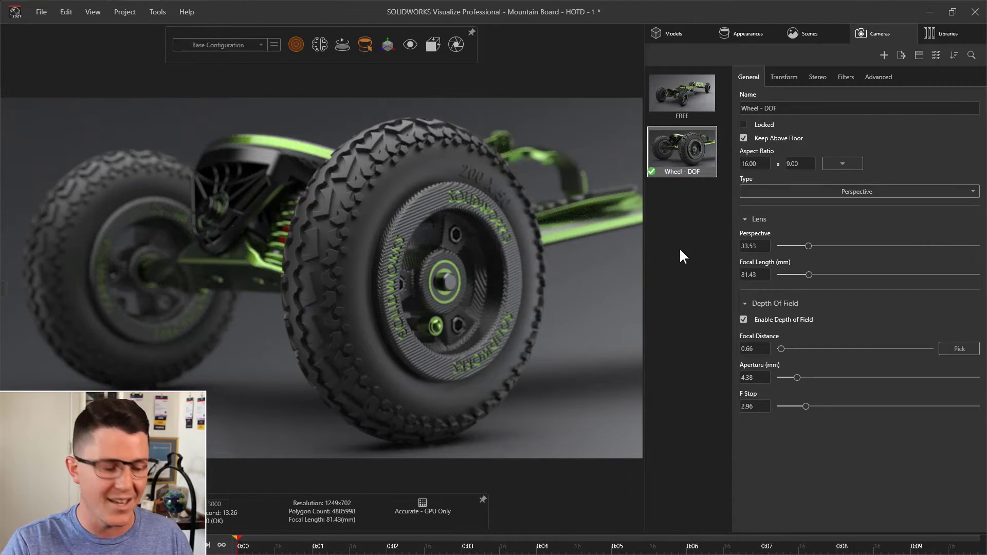
key("ctrl+v")
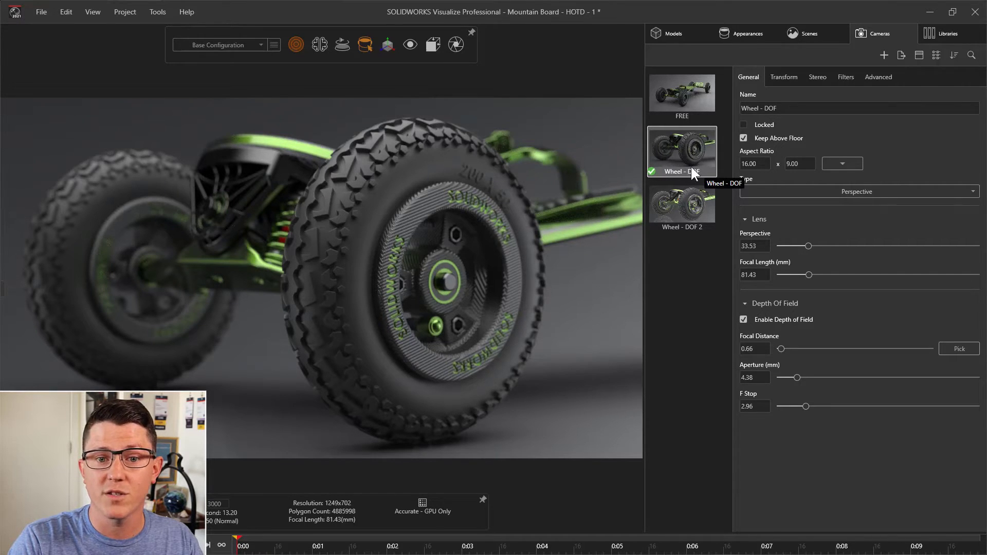
left_click(745, 123)
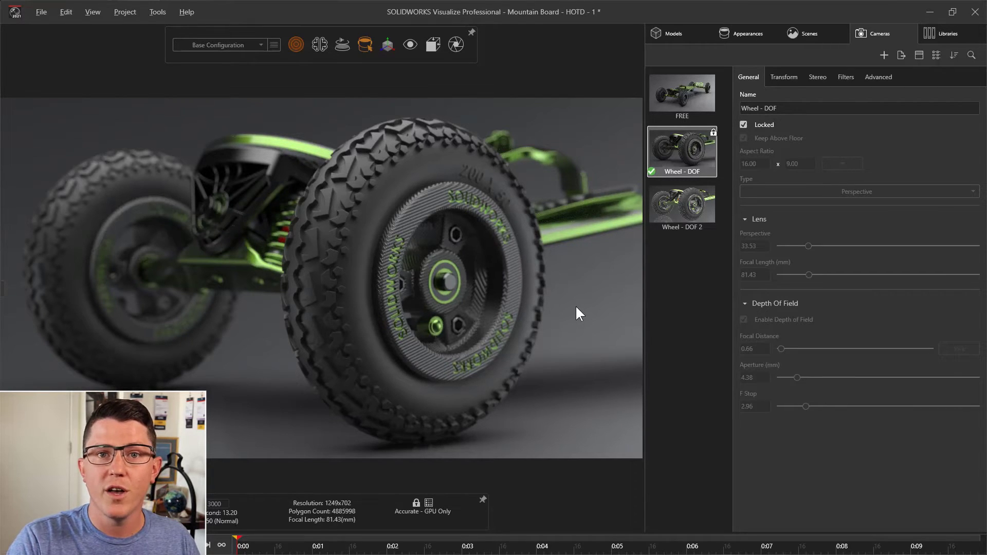
- Activate the Wheel - DOF 2 camera, move it back to show more of the board, and turn off its depth of field
left_click(683, 216)
double_click(683, 212)
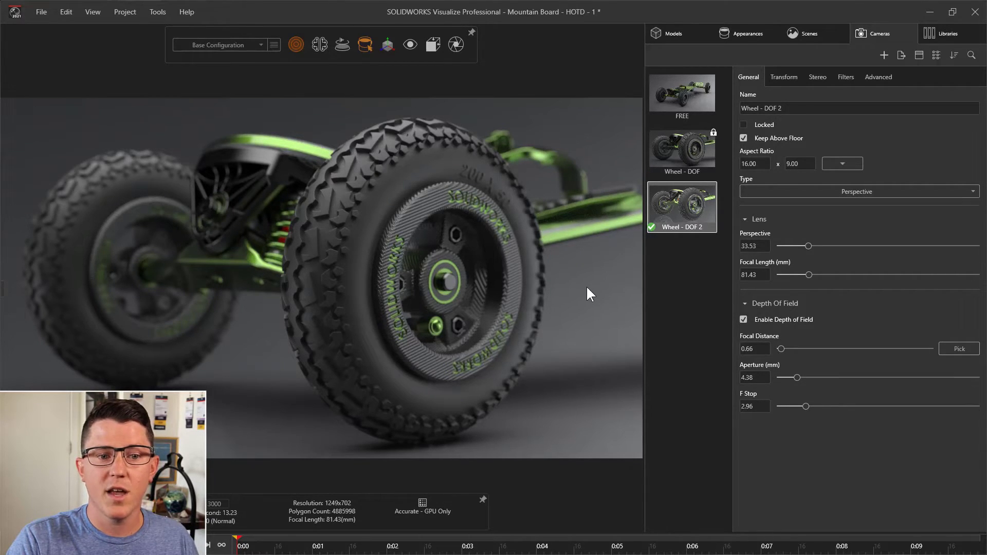
left_click_drag(509, 287, 506, 286)
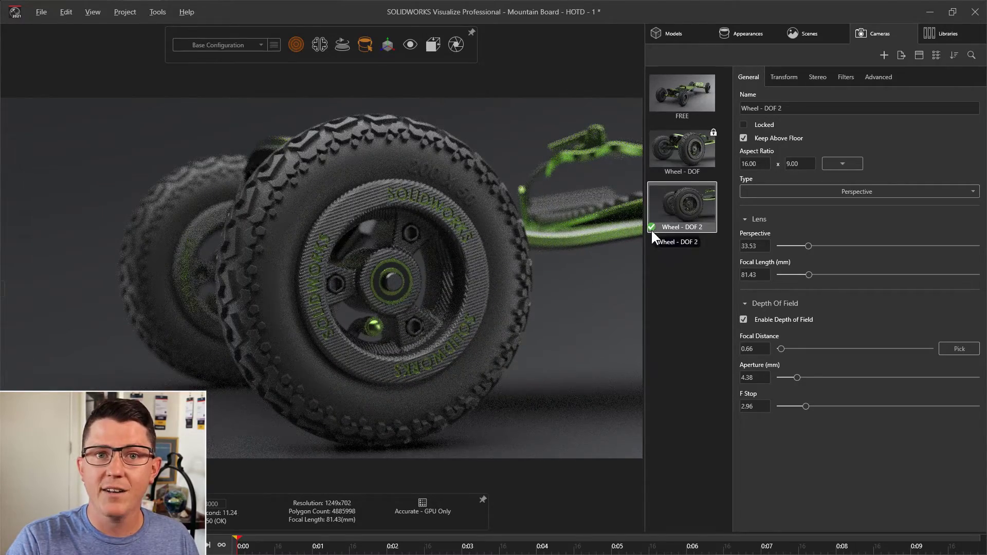
middle_click_drag(421, 219, 482, 294, "shift")
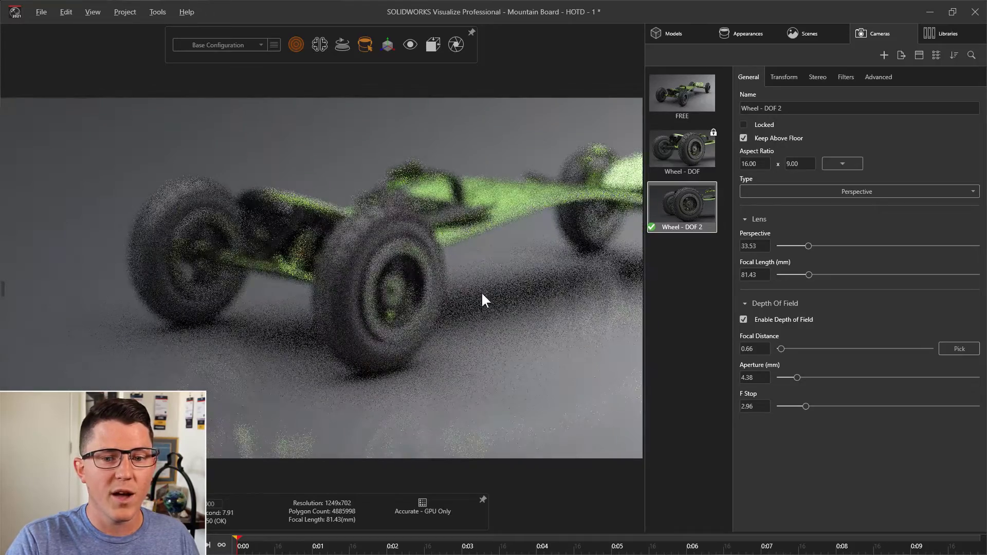
left_click(759, 319)
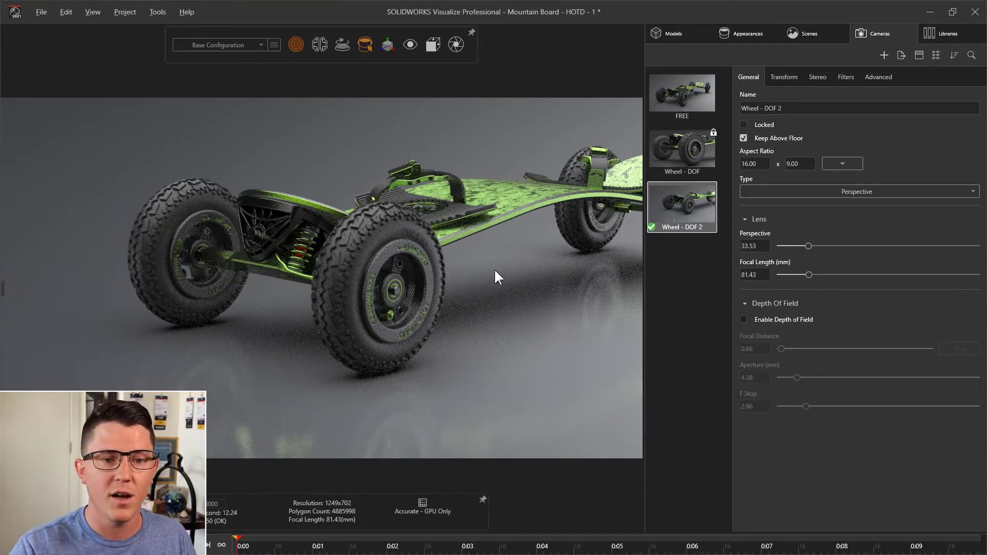
- Pull the camera back and orbit it to a raised three-quarter view along the deck from the other side of the board
right_click_drag(494, 269, 498, 277, "alt")
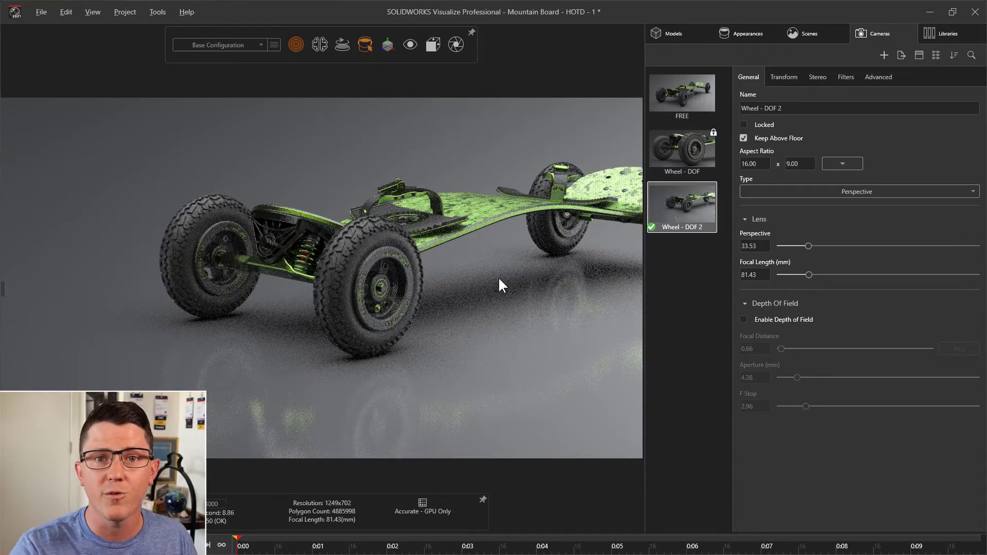
left_click_drag(491, 272, 471, 348, "alt")
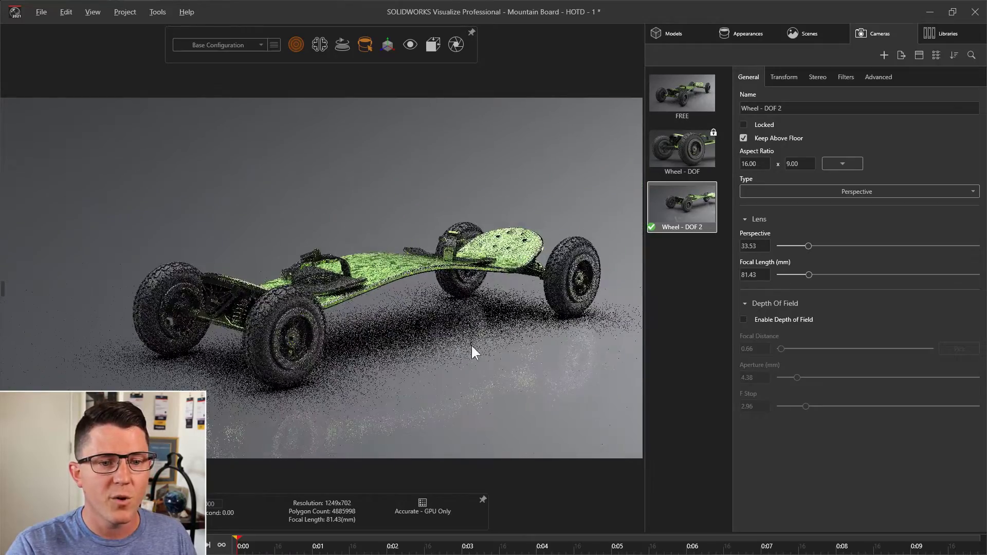
left_click_drag(539, 278, 381, 241, "alt")
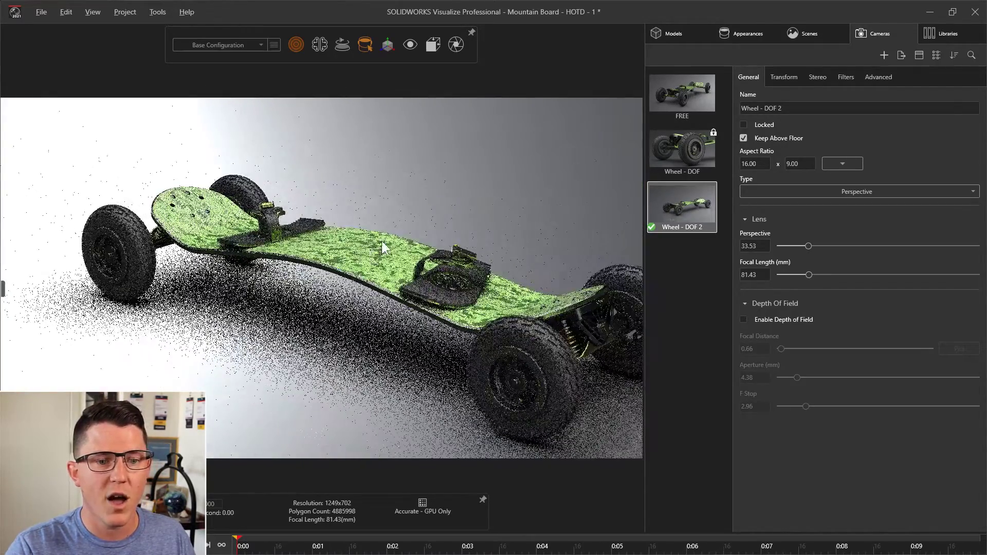
left_click(410, 45)
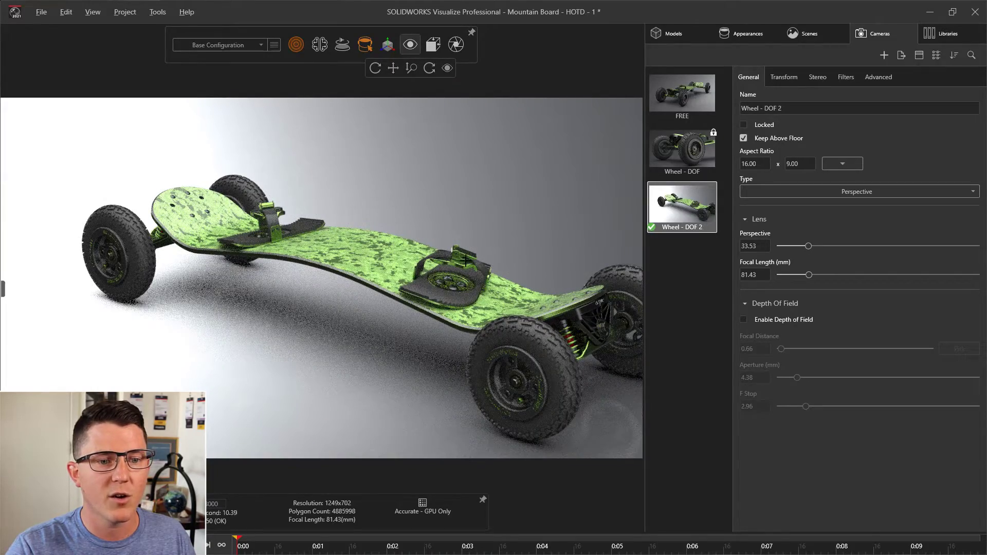
middle_click_drag(480, 264, 329, 278, "alt")
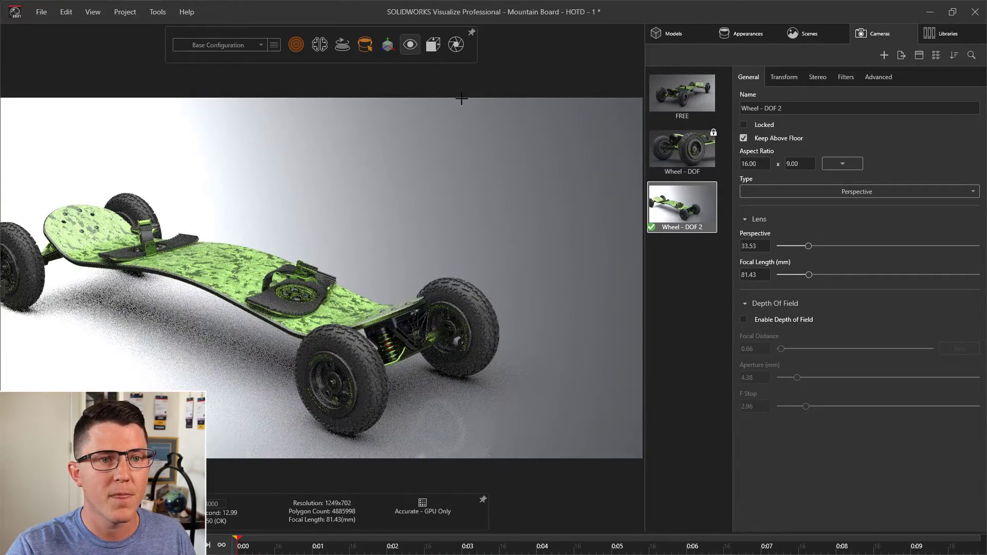
- Move the camera in close on the nearest foot binding, with the deck and second binding in the background
mouse_move(411, 47)
right_click_drag(269, 319, 280, 203, "alt")
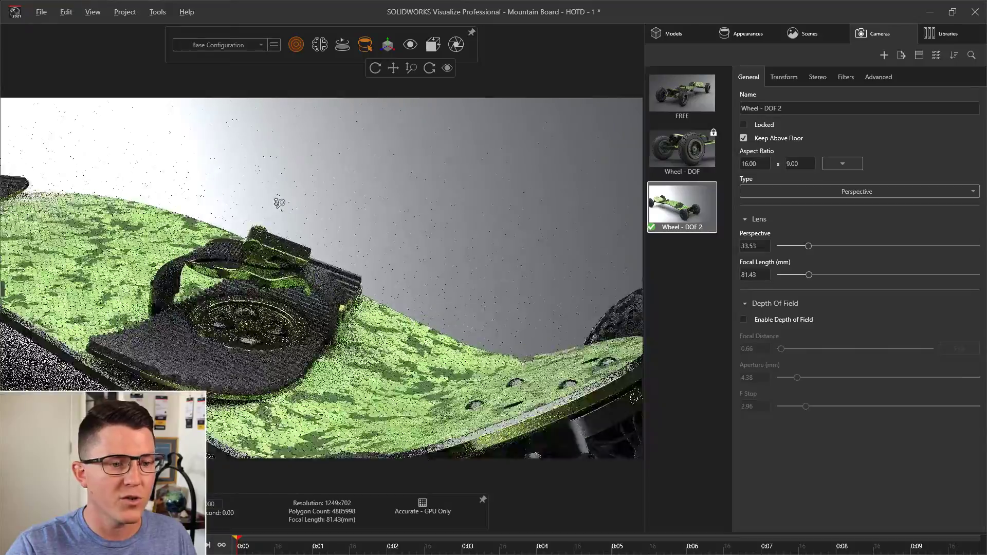
left_click_drag(280, 202, 216, 274, "alt")
middle_click_drag(267, 288, 483, 291, "alt")
left_click_drag(483, 291, 365, 279, "alt")
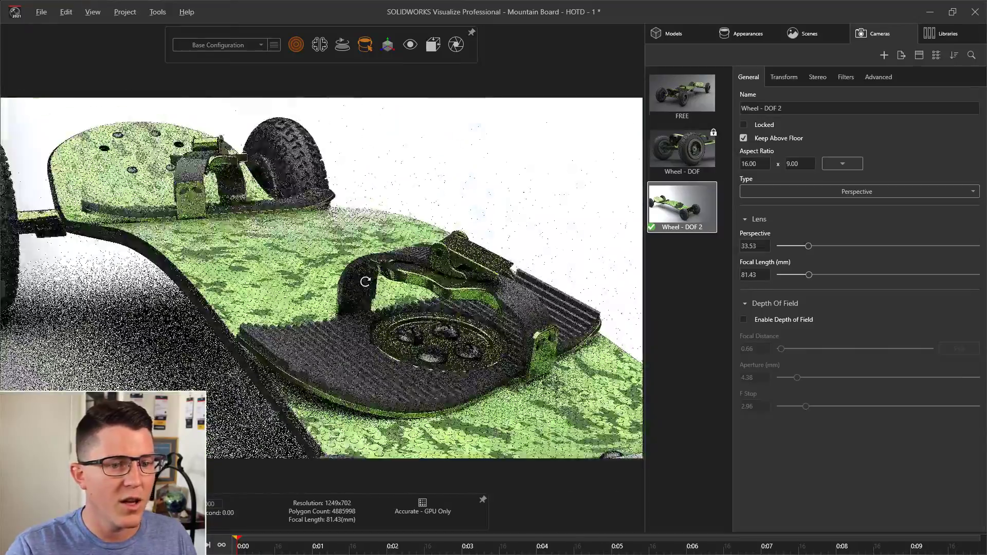
mouse_move(434, 292)
middle_mouse_down("alt")
mouse_move(448, 304)
mouse_move(423, 280)
middle_mouse_up("alt")
right_click_drag(423, 279, 415, 241, "alt")
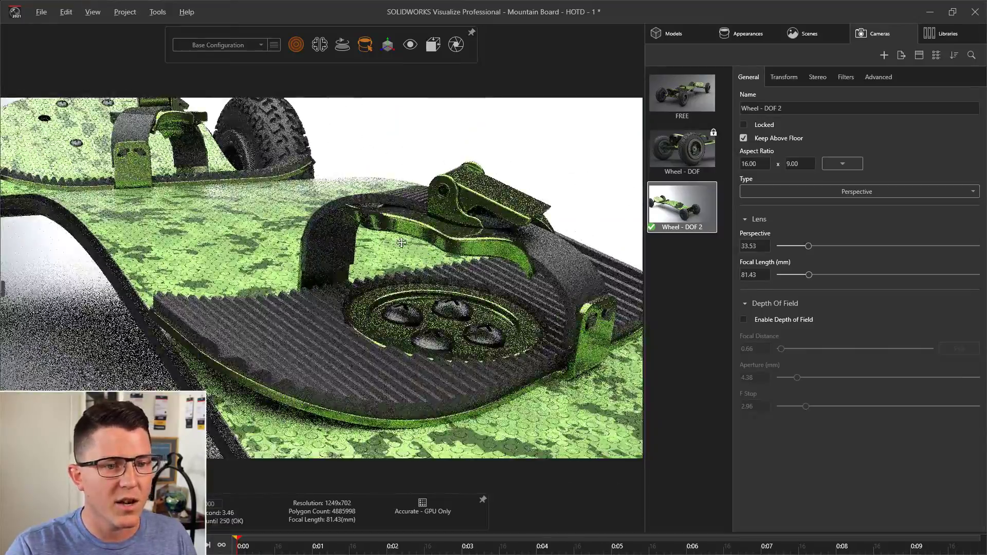
left_click_drag(401, 246, 336, 239, "alt")
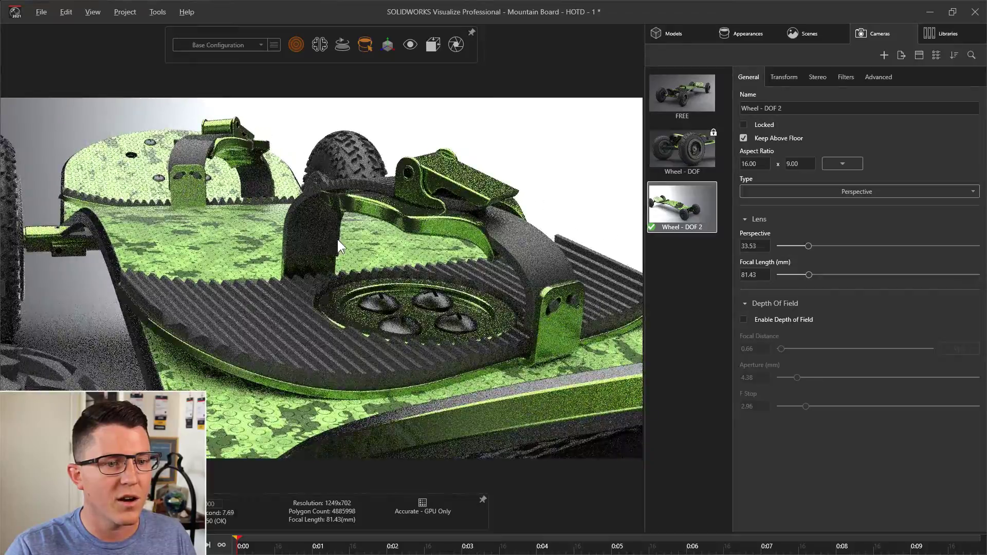
- Widen the lens perspective to 39.87, a focal length of 68.28 mm, and reframe the near foot binding
mouse_move(338, 239)
middle_mouse_down("alt")
mouse_move(319, 249)
mouse_move(355, 266)
mouse_move(344, 252)
middle_mouse_up("alt")
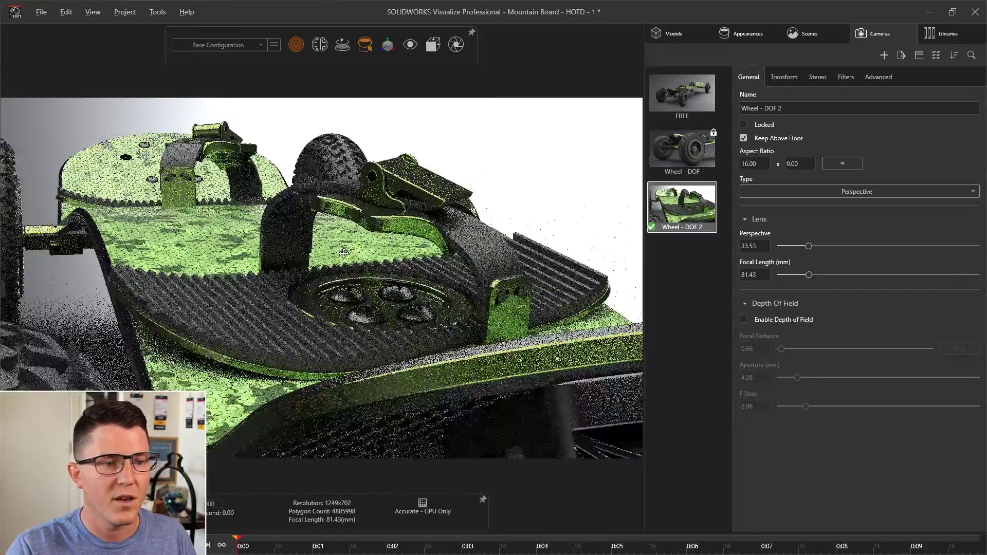
left_click_drag(344, 253, 346, 259, "alt")
scroll(351, 257, "down", 1)
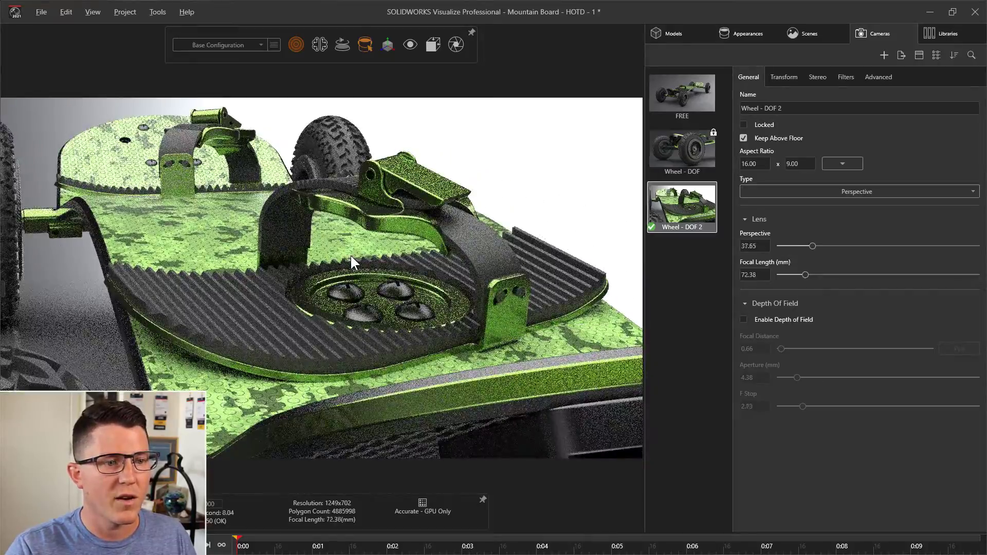
scroll(351, 257, "down", 1)
right_click_drag(352, 256, 359, 284, "alt")
left_click_drag(358, 284, 453, 253, "alt")
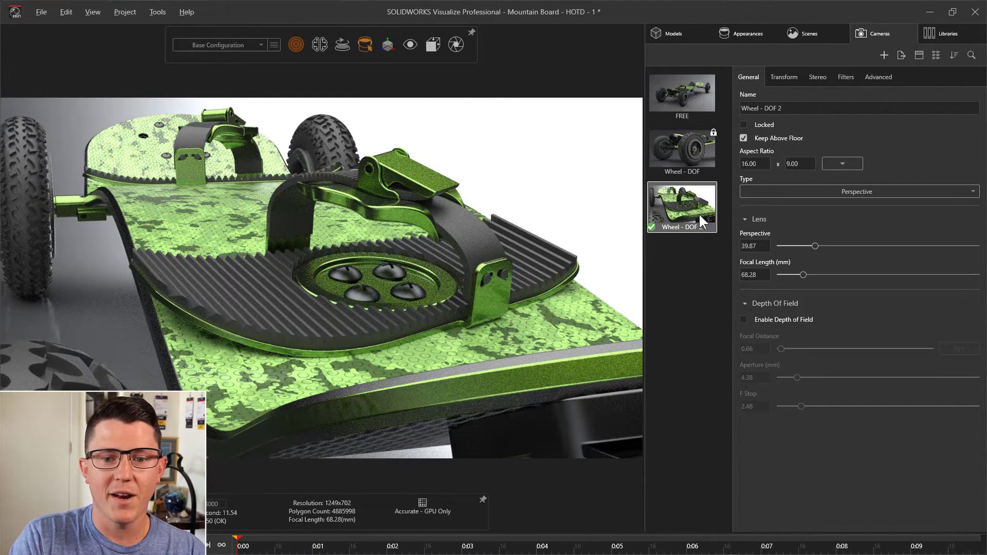
- Enable depth of field on the camera and pick the bolts of the near foot binding as the focus point
left_click(744, 319)
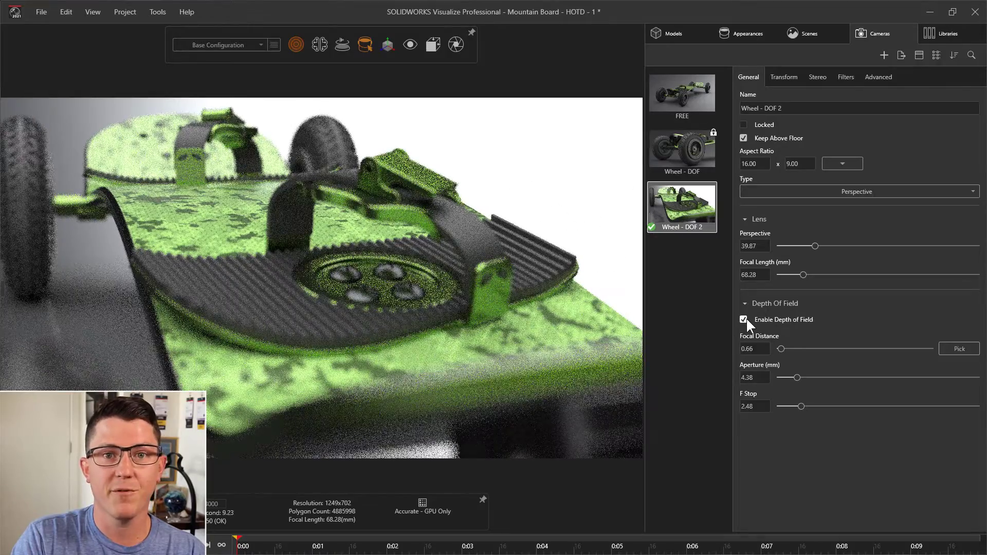
left_click(960, 350)
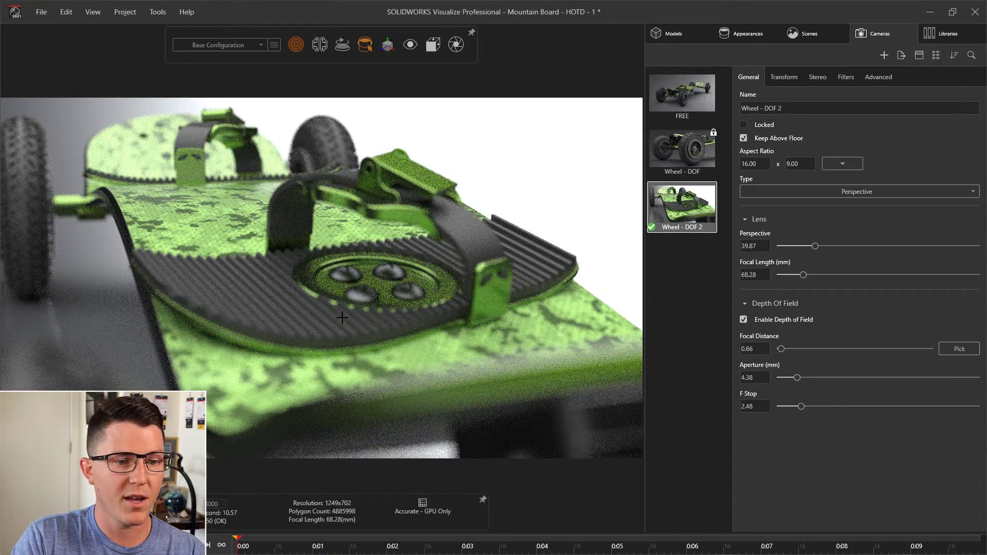
left_click(367, 292)
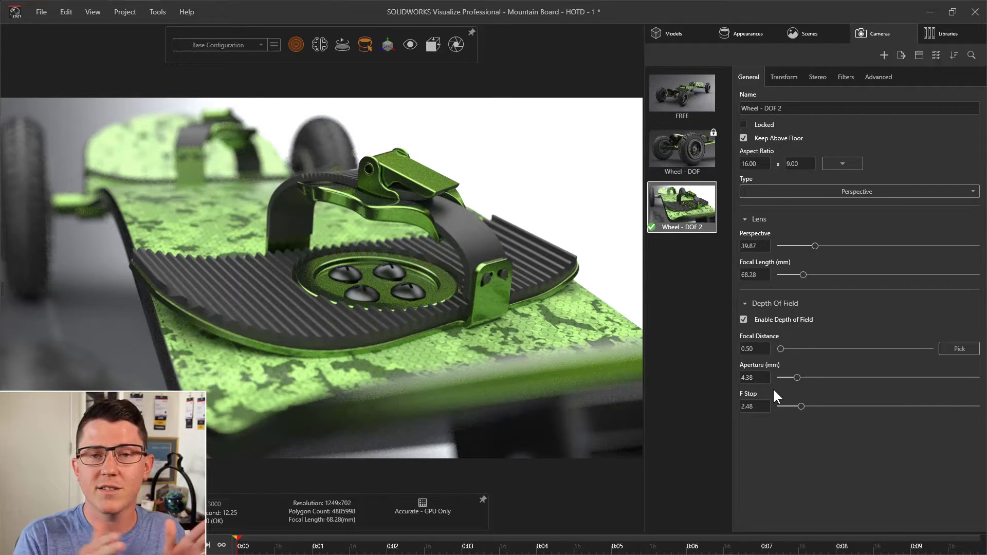
- Adjust the camera's depth of field blur to an F Stop of 3.34, giving an aperture of 3.25 mm
left_click(801, 406)
left_click_drag(801, 406, 785, 406)
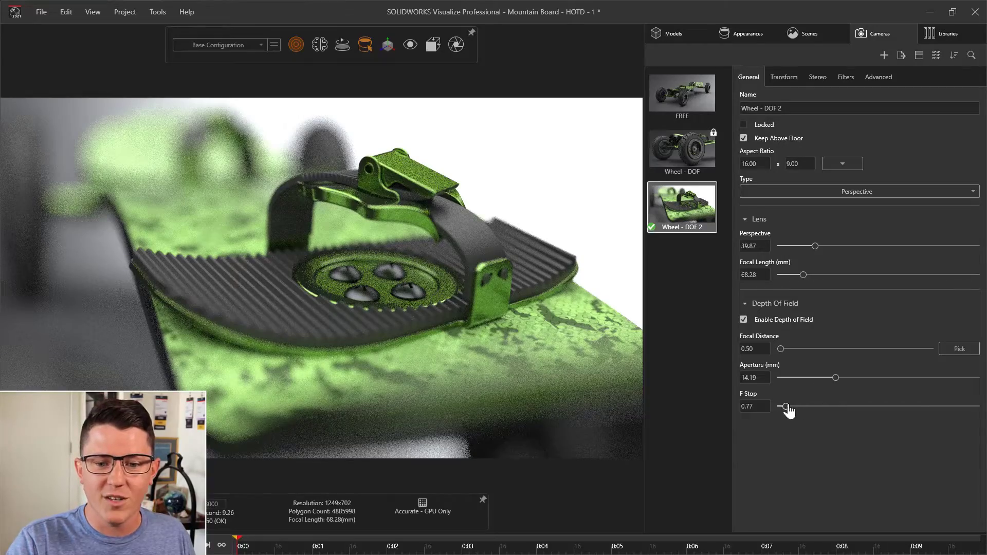
left_click_drag(785, 406, 884, 406)
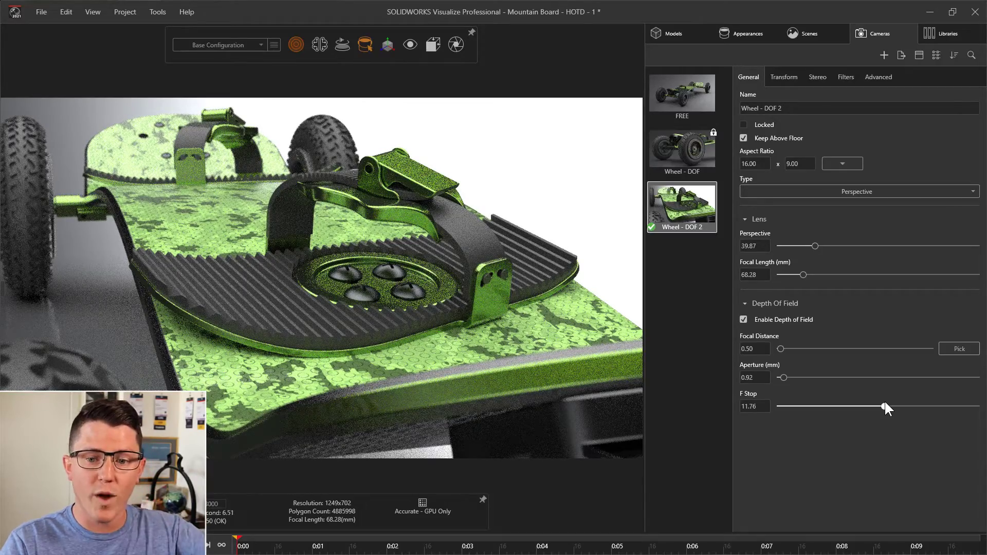
left_click_drag(884, 405, 809, 412)
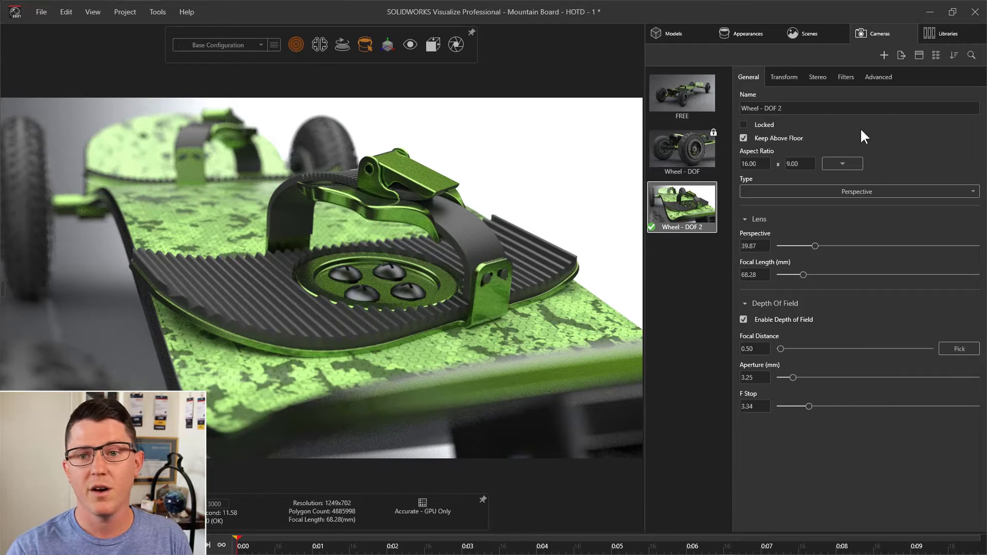
- Enable bloom on the camera with intensity 0.26, radius 0.03 and threshold 1.49
left_click(846, 78)
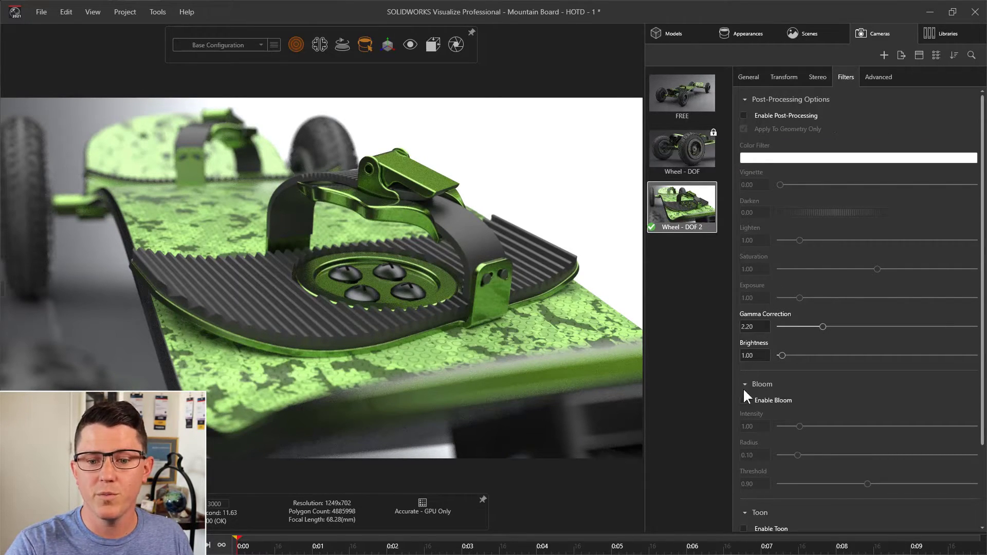
scroll(831, 384, "down", 2)
left_click(744, 351)
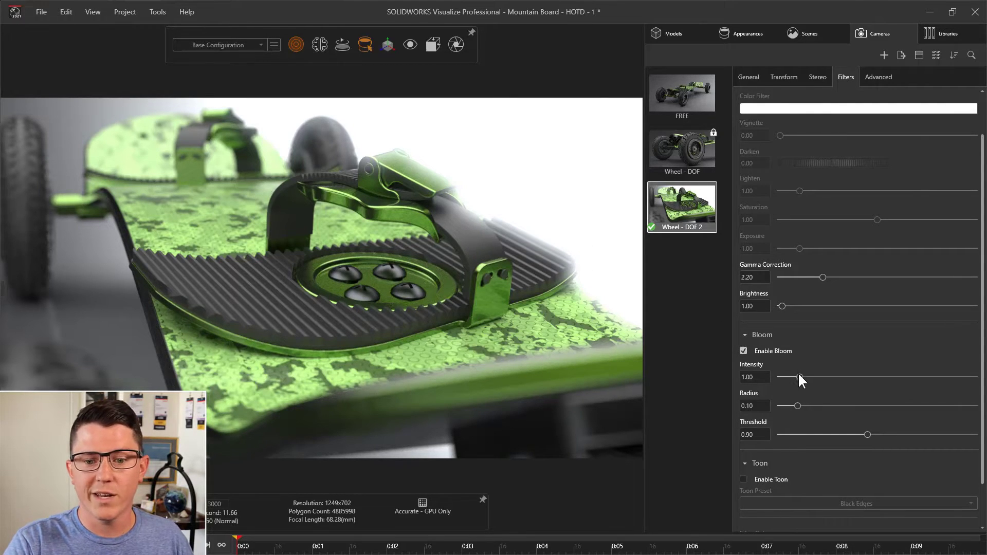
left_click_drag(799, 376, 787, 406)
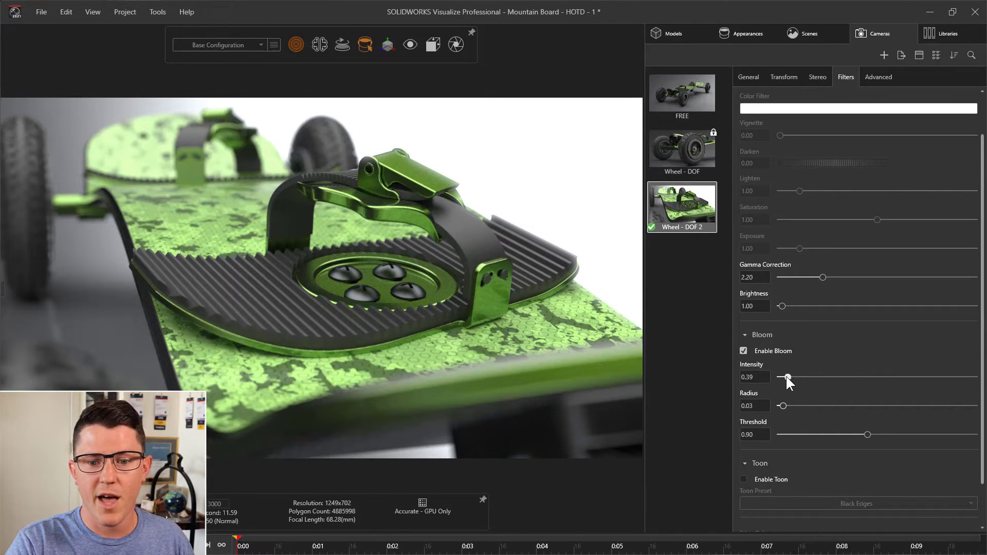
left_click_drag(784, 377, 783, 377)
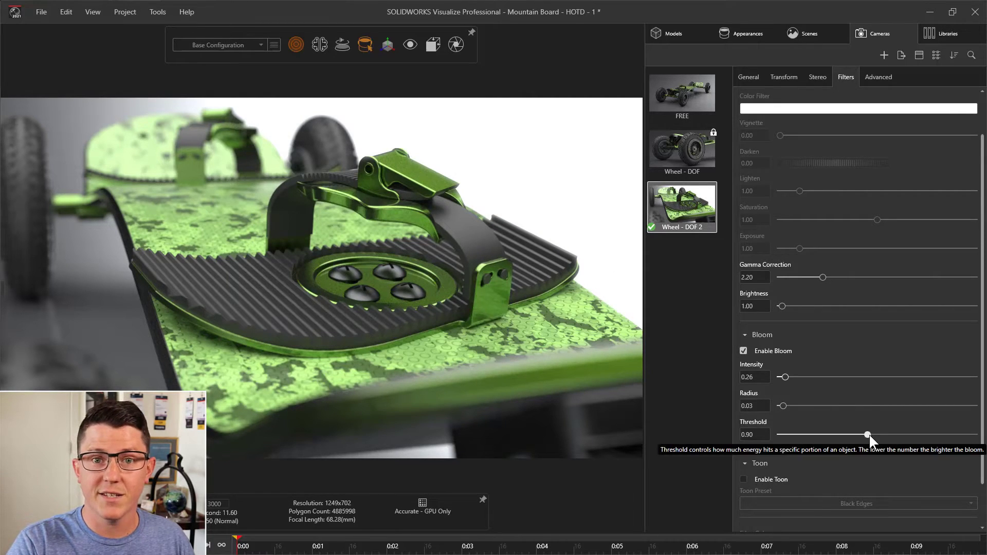
left_click_drag(868, 434, 797, 435)
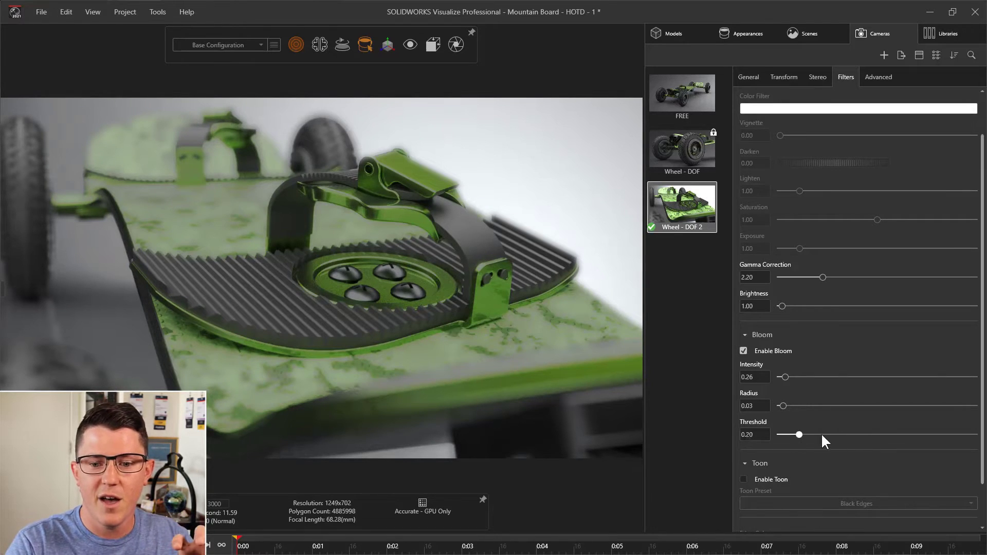
left_click_drag(822, 435, 924, 435)
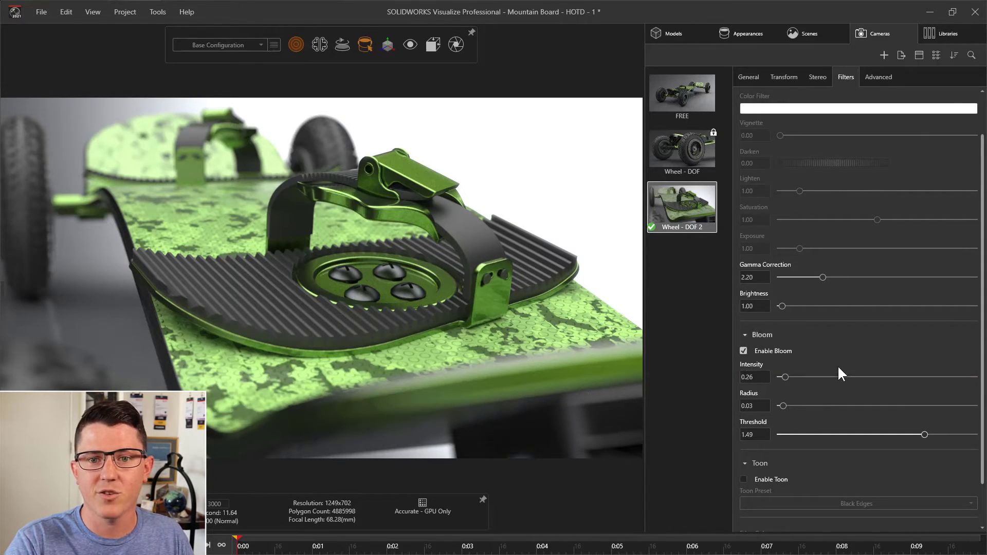
- Enable post-processing on the camera and turn off Apply To Geometry Only
scroll(822, 318, "up", 2)
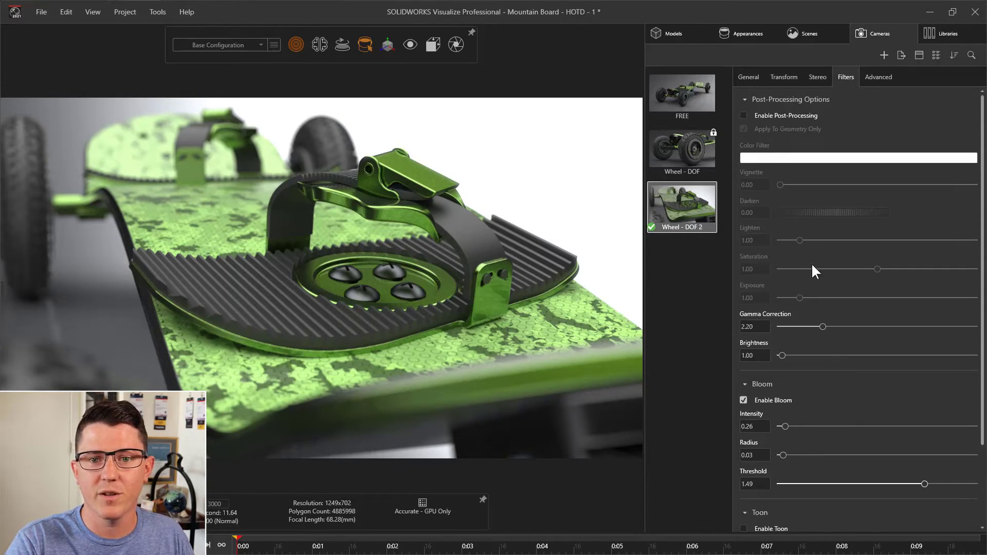
left_click(744, 115)
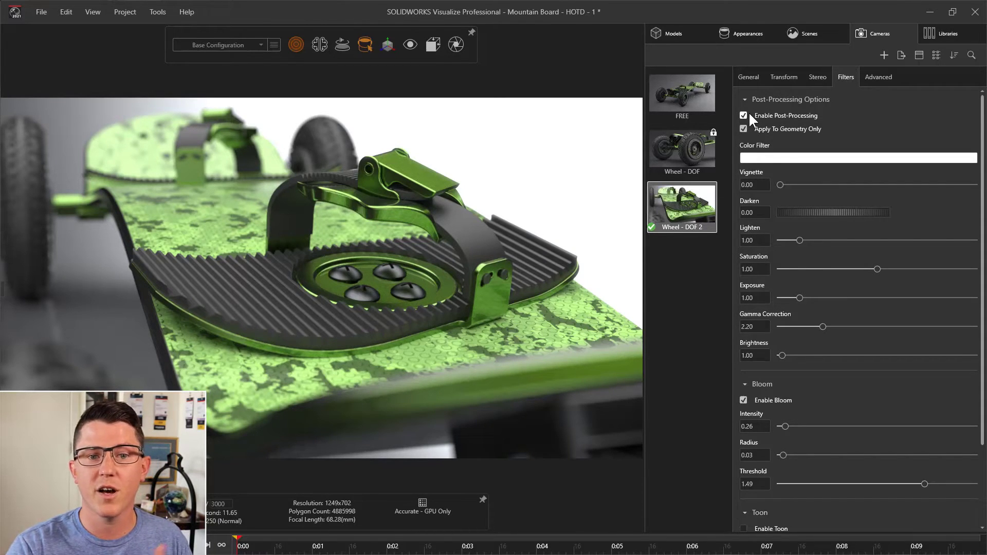
mouse_move(745, 129)
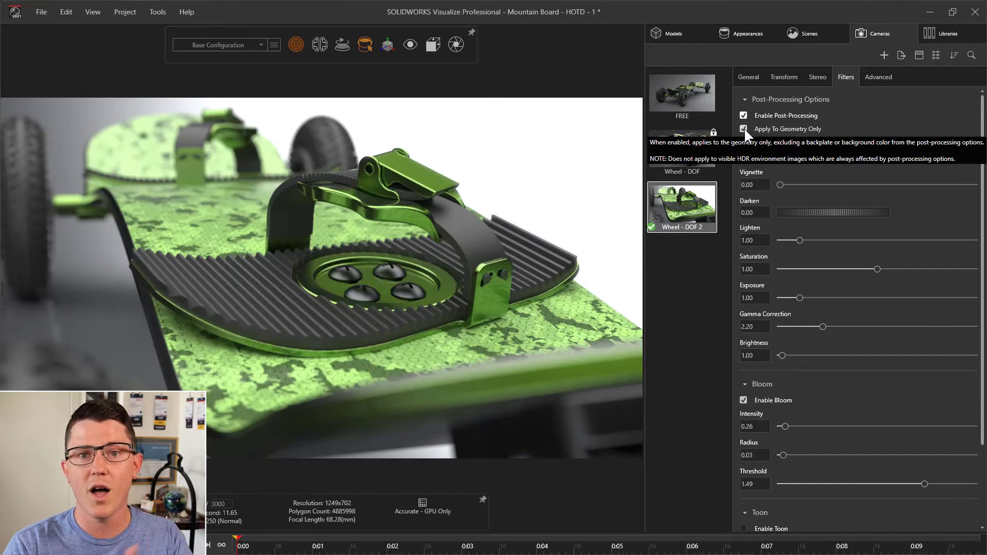
left_click(744, 129)
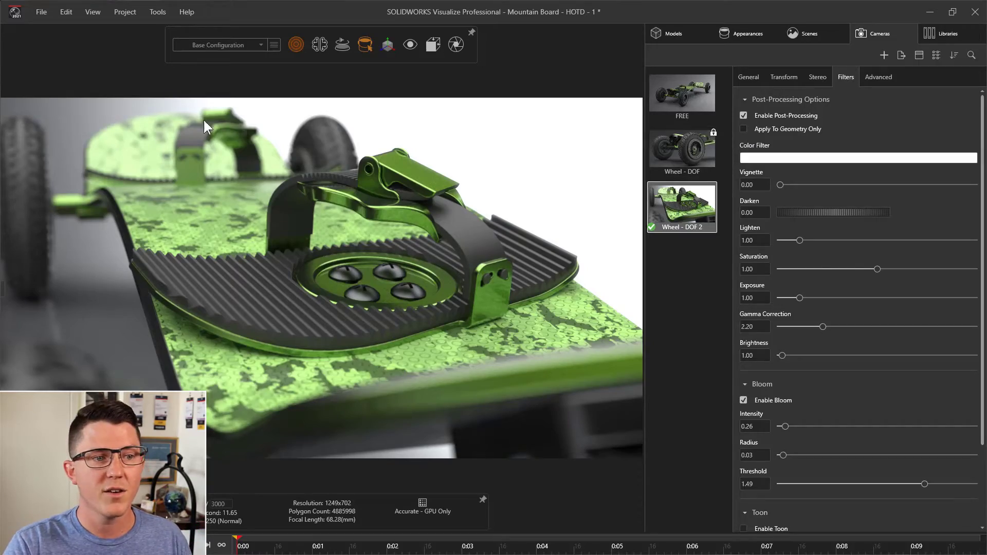
left_click(553, 335)
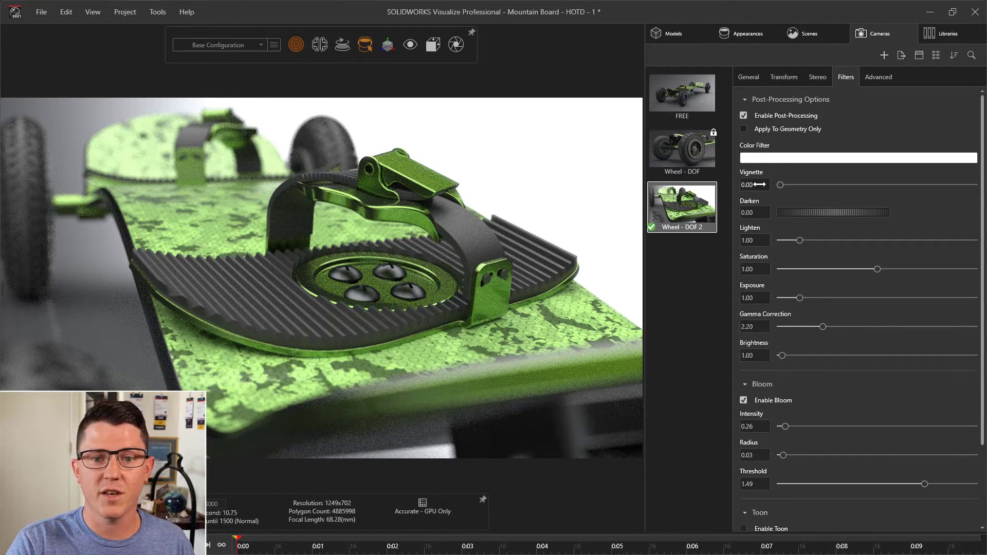
- Try a vignette and return it to 0, then set Lighten to 1.90 and Saturation to 0.86
left_click_drag(760, 184, 768, 185)
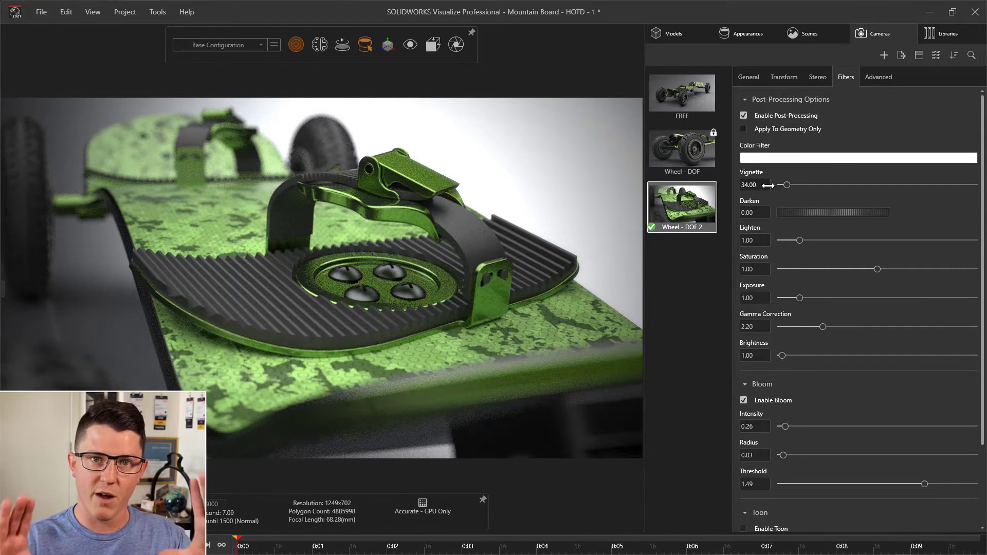
left_click_drag(768, 185, 817, 242)
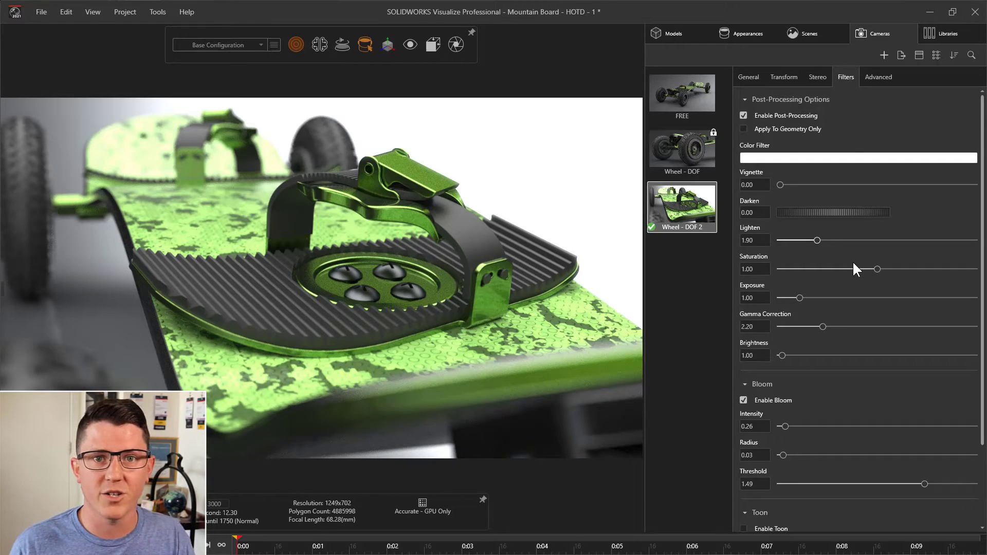
left_click_drag(877, 269, 746, 279)
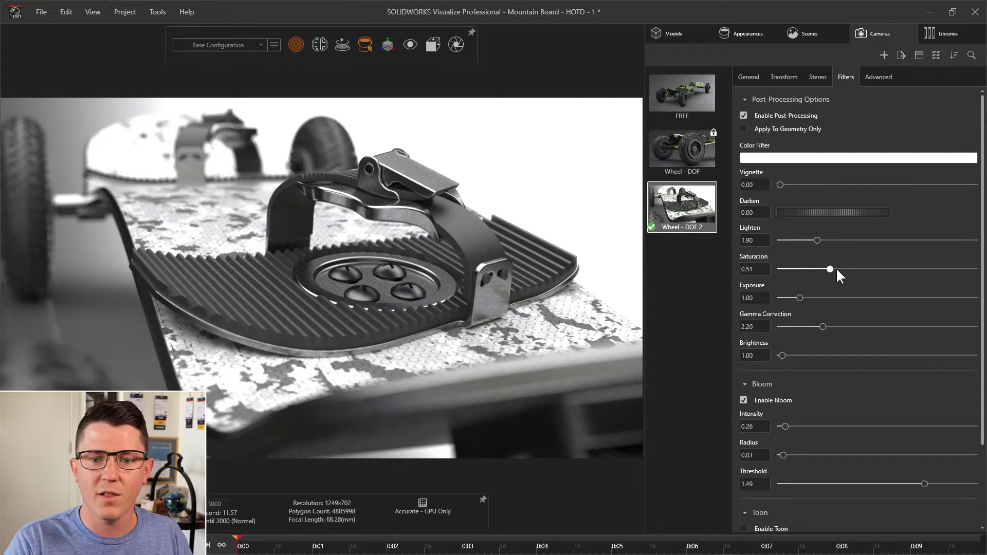
left_click_drag(836, 270, 858, 270)
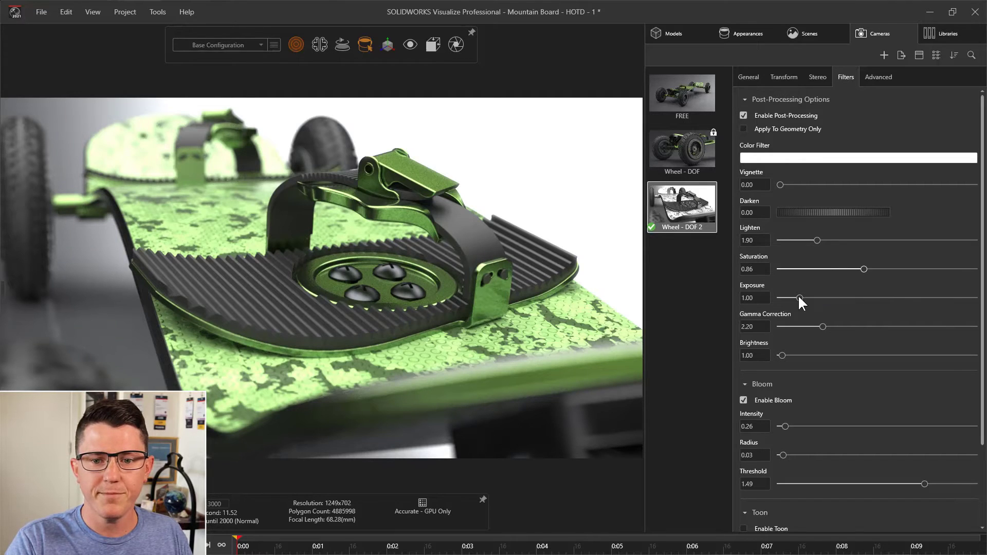
- Set the camera's Exposure to 1.03, Gamma Correction to 2.12 and Brightness to 0.99
left_click_drag(800, 297, 796, 299)
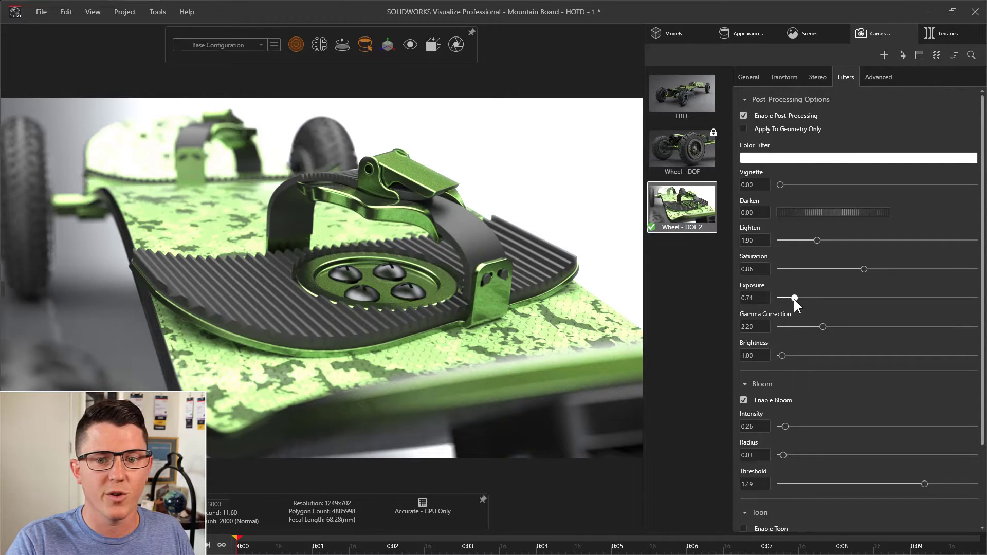
left_click_drag(795, 297, 833, 327)
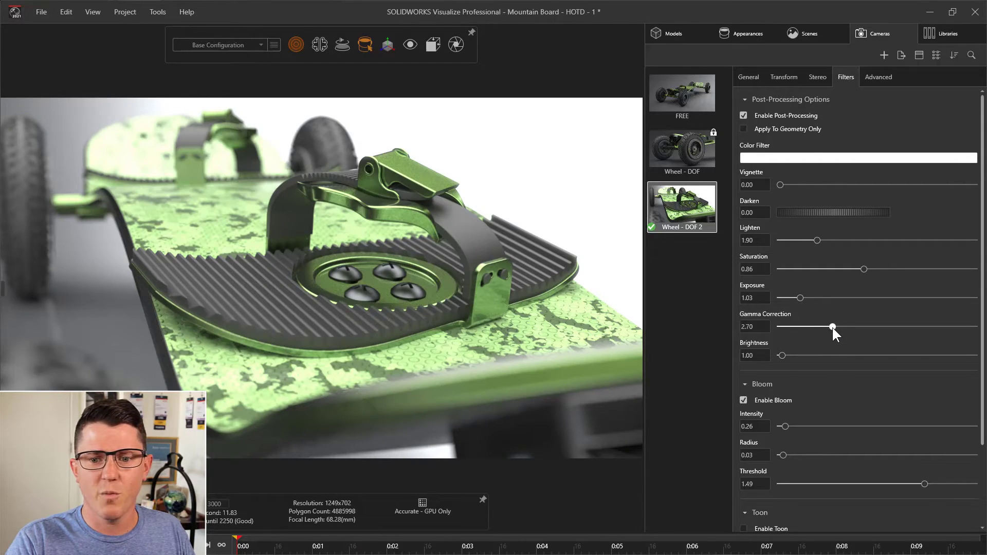
left_click_drag(832, 327, 812, 327)
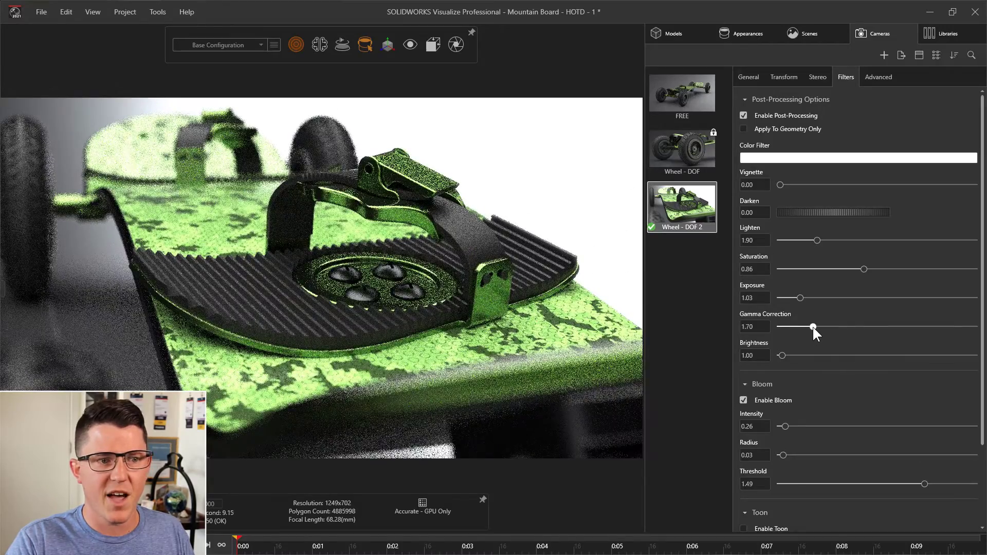
left_click(756, 329)
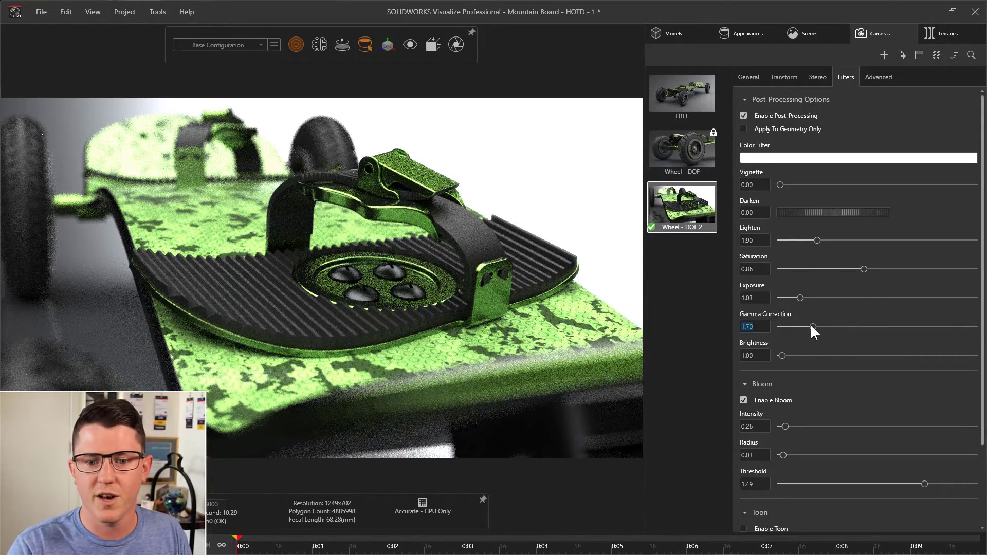
left_click_drag(813, 327, 821, 327)
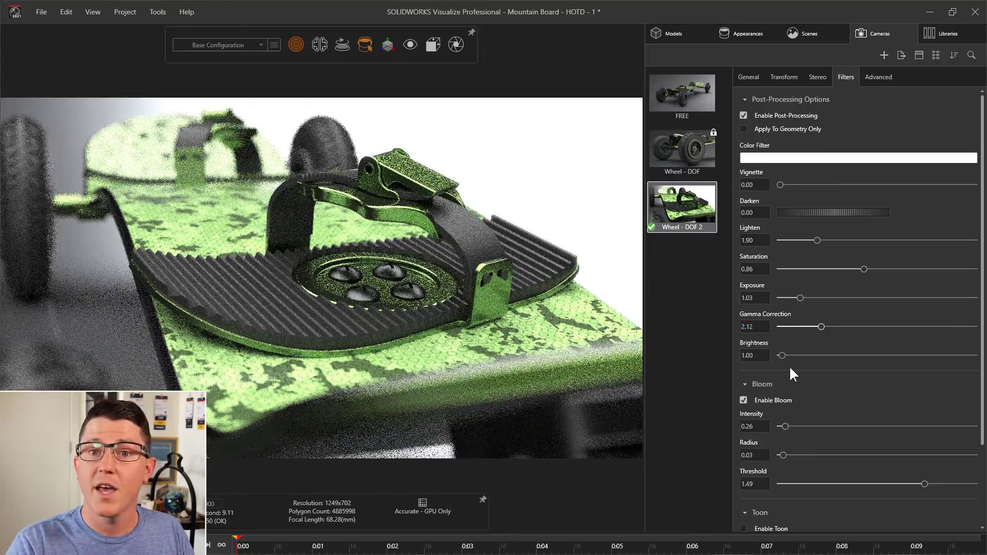
mouse_move(782, 355)
left_mouse_down()
mouse_move(829, 357)
mouse_move(762, 360)
left_mouse_up()
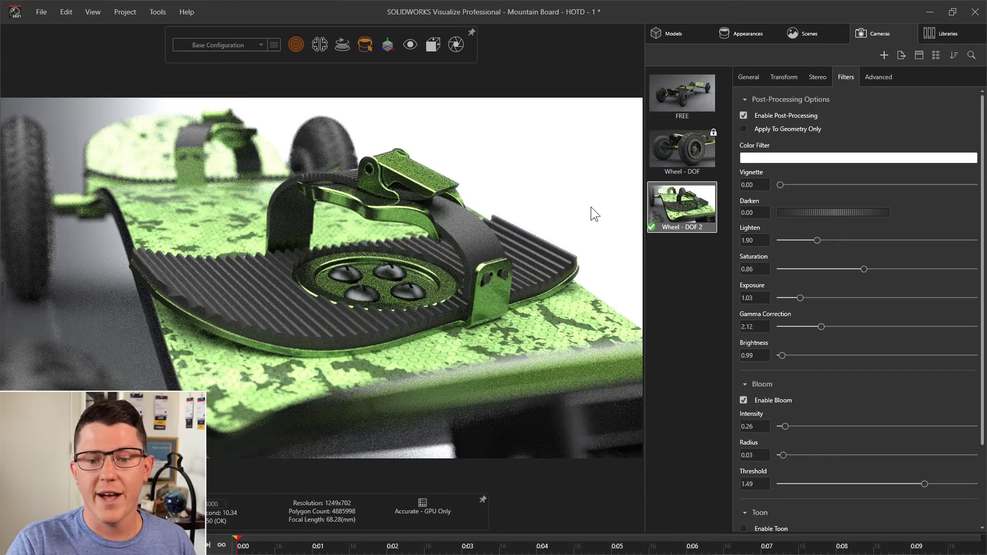
- Tint the camera image with a light blue color filter, using a hue of 193
left_click(770, 158)
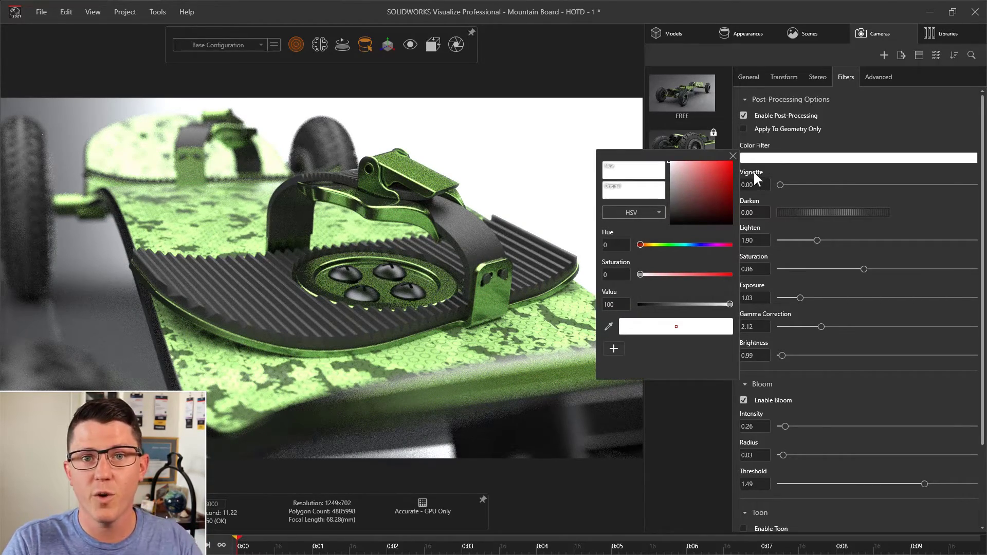
left_click(649, 245)
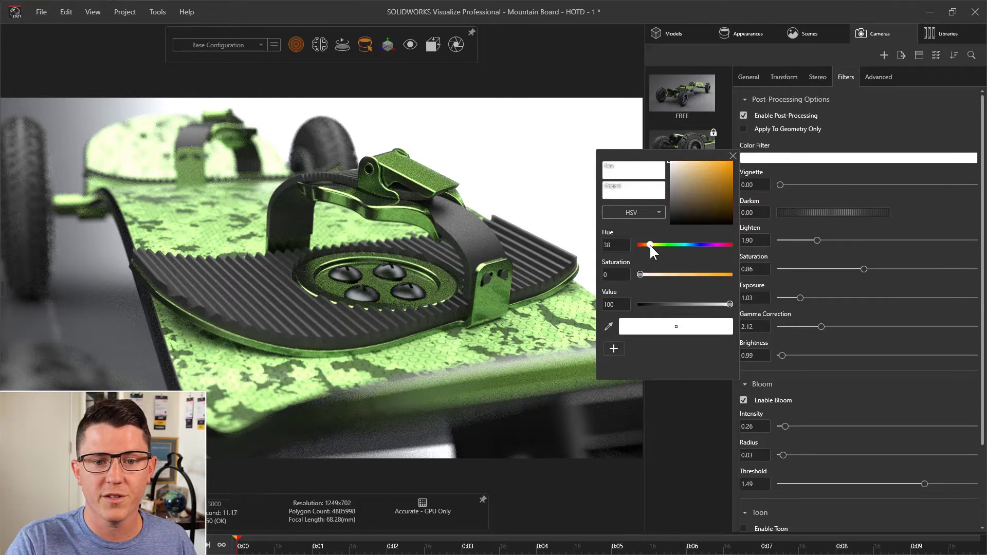
left_click_drag(649, 243, 652, 244)
mouse_move(680, 184)
left_mouse_down()
mouse_move(713, 149)
mouse_move(758, 180)
mouse_move(769, 174)
mouse_move(746, 152)
mouse_move(659, 122)
left_mouse_up()
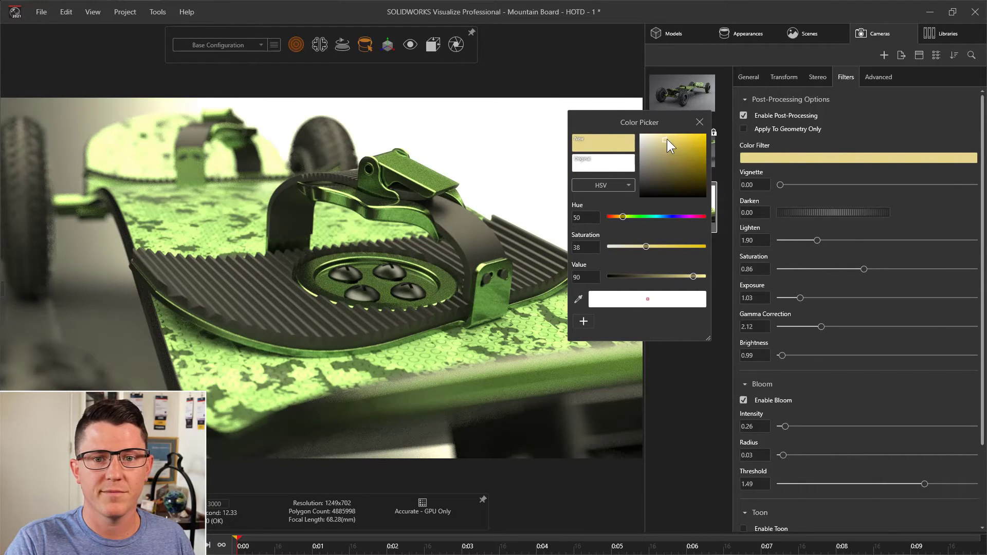
left_click_drag(667, 139, 687, 136)
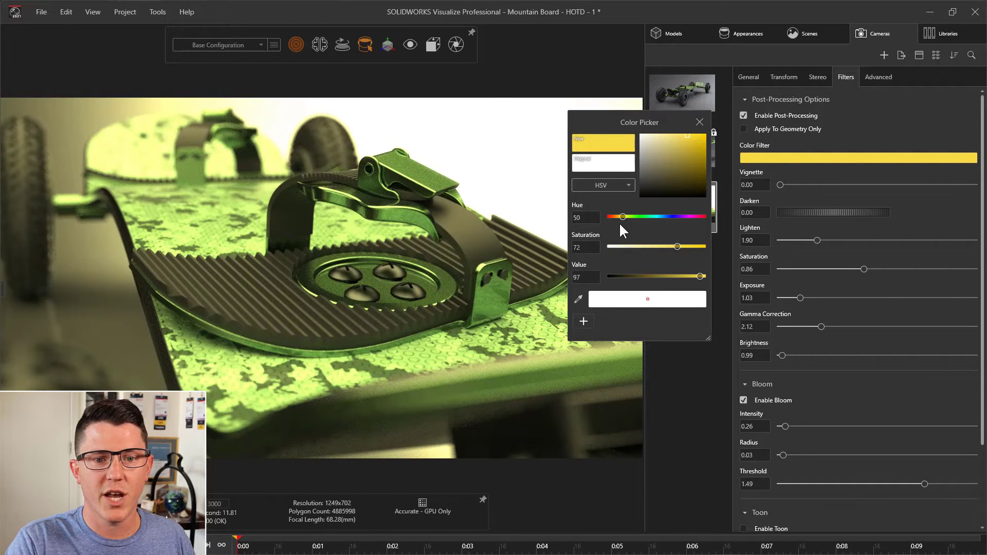
left_click_drag(623, 216, 661, 215)
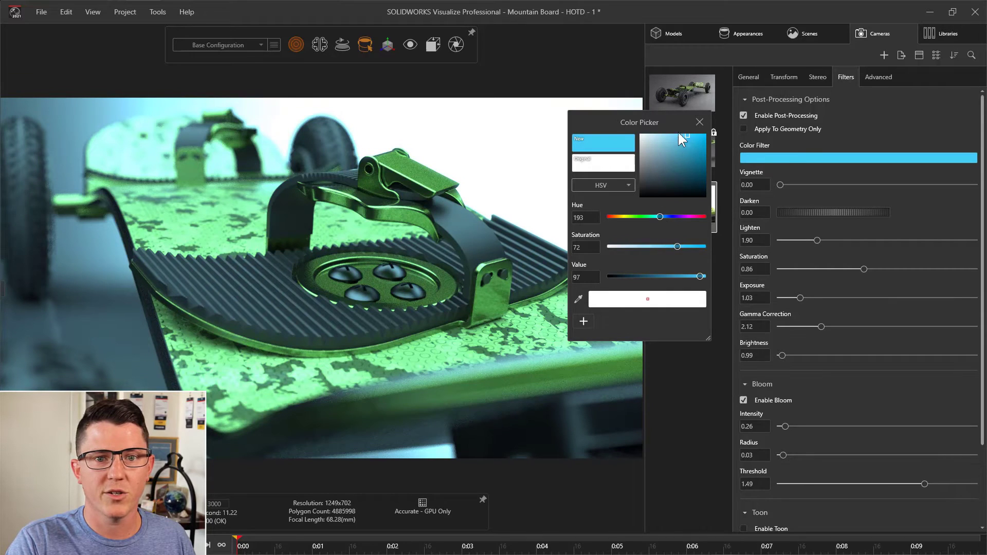
left_click_drag(679, 132, 671, 134)
left_click(699, 122)
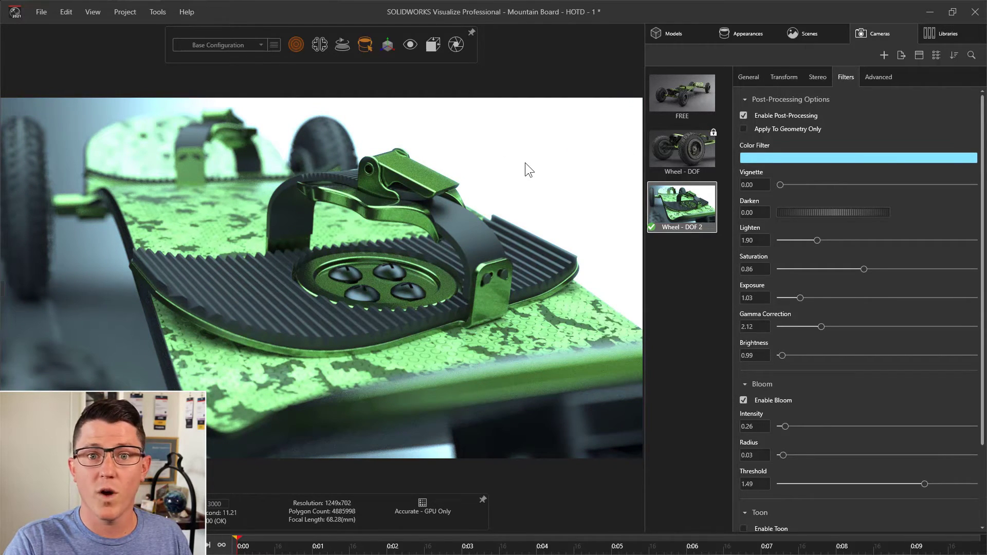
- Change the Classic Photo Studio environment's background type to Color
left_click(808, 35)
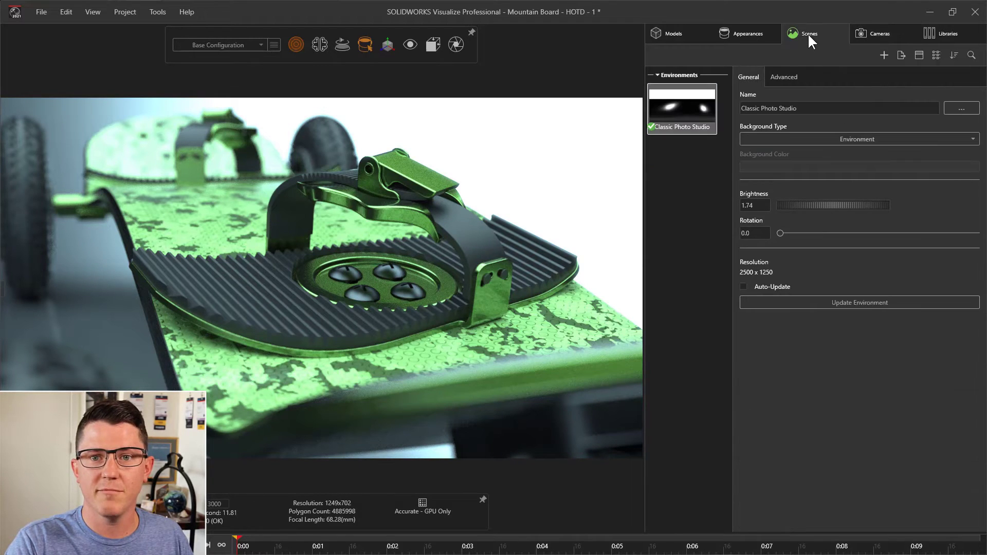
left_click(770, 138)
left_click(763, 166)
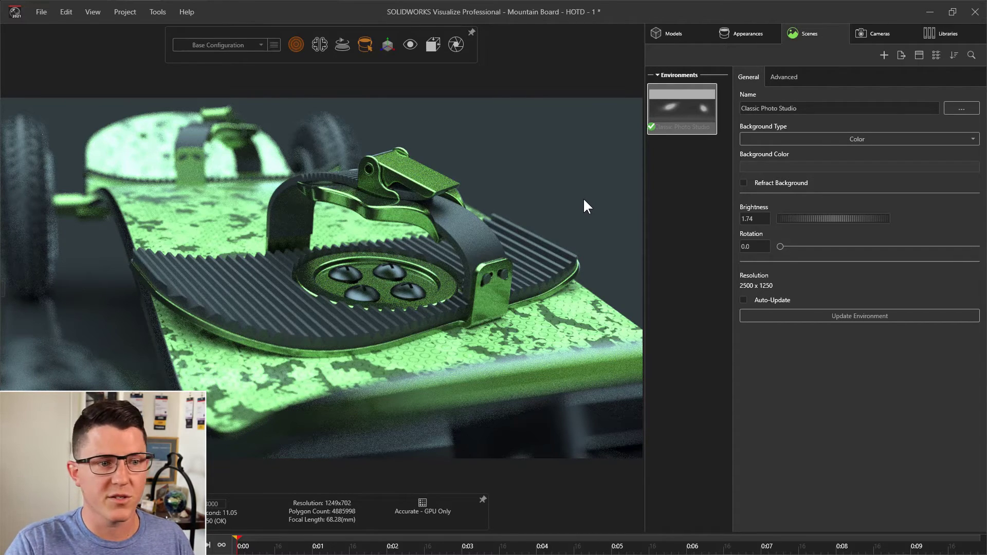
- Rename the foot binding camera as "Binding - Filters" and lock it
left_click(861, 33)
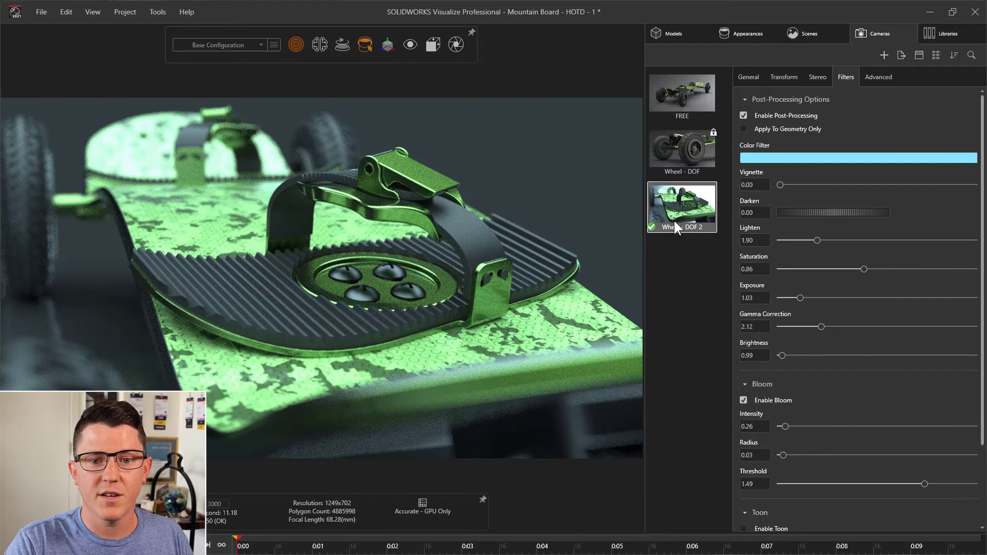
left_click(754, 76)
triple_click(752, 109)
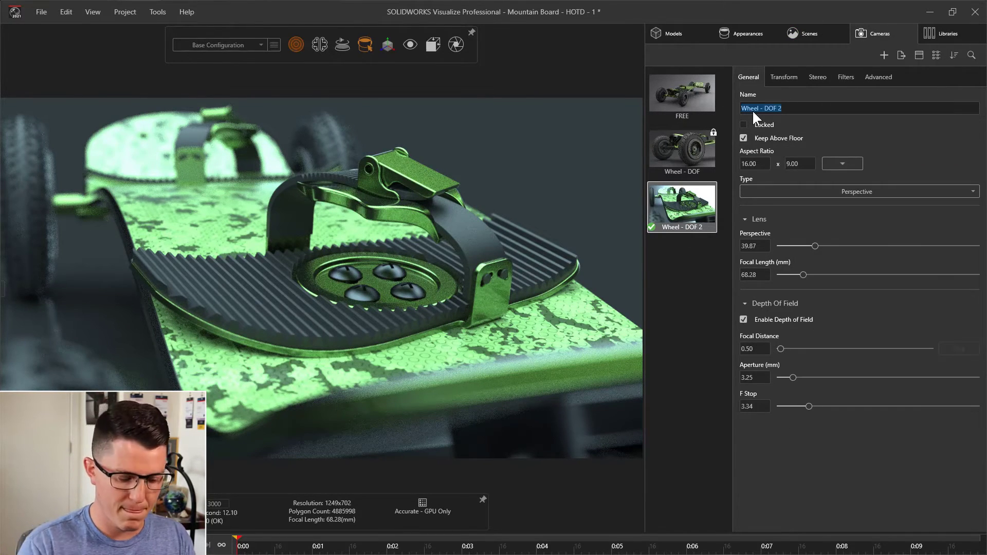
type("Binding")
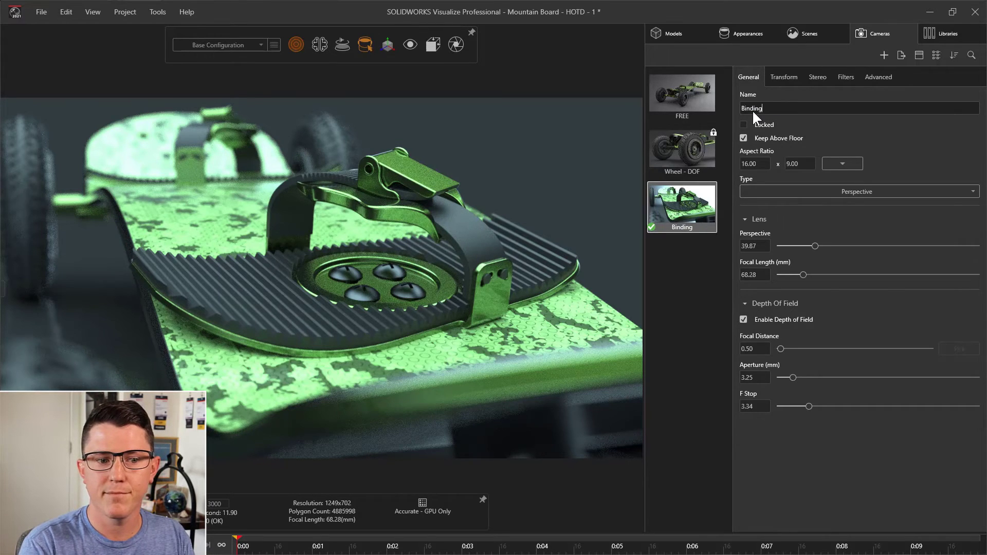
type(" - F")
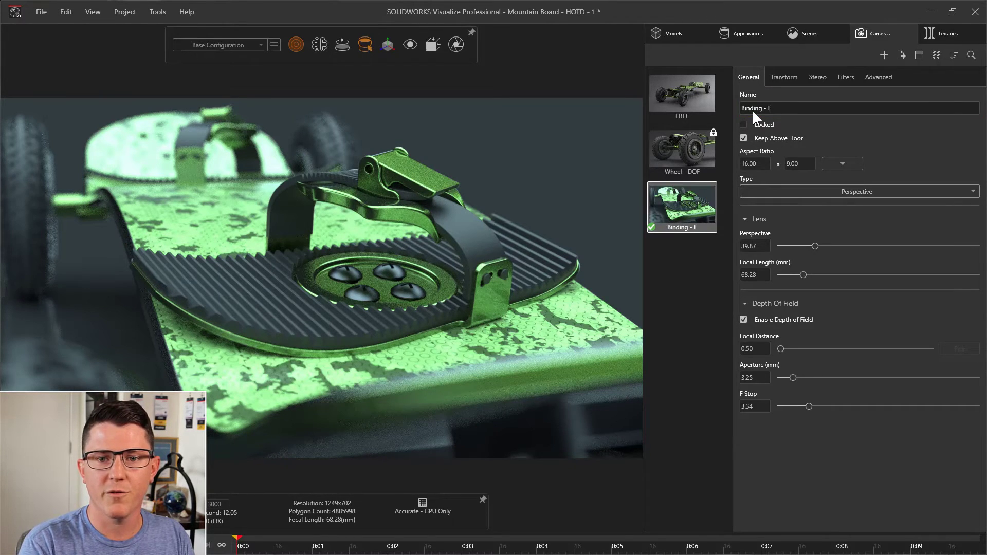
type("ilters")
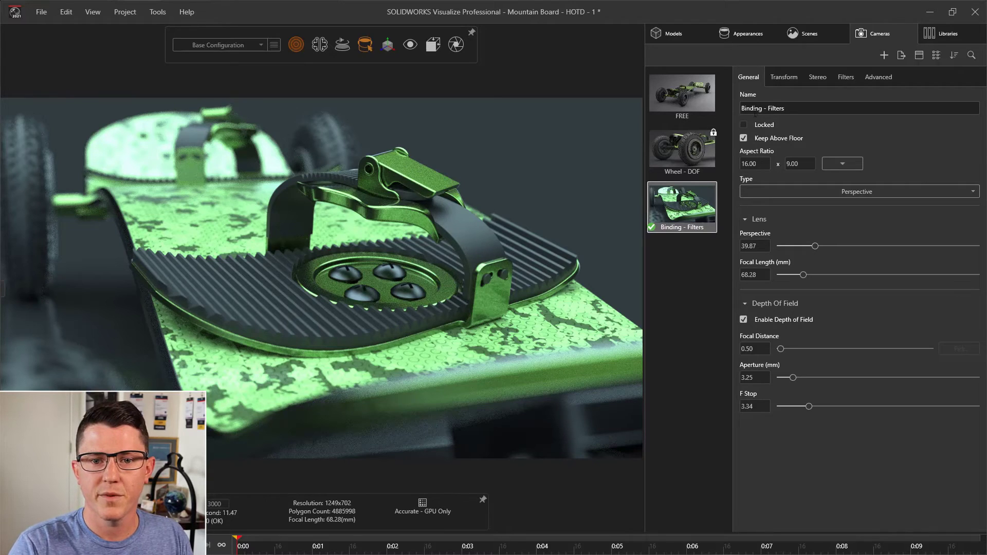
left_click(744, 125)
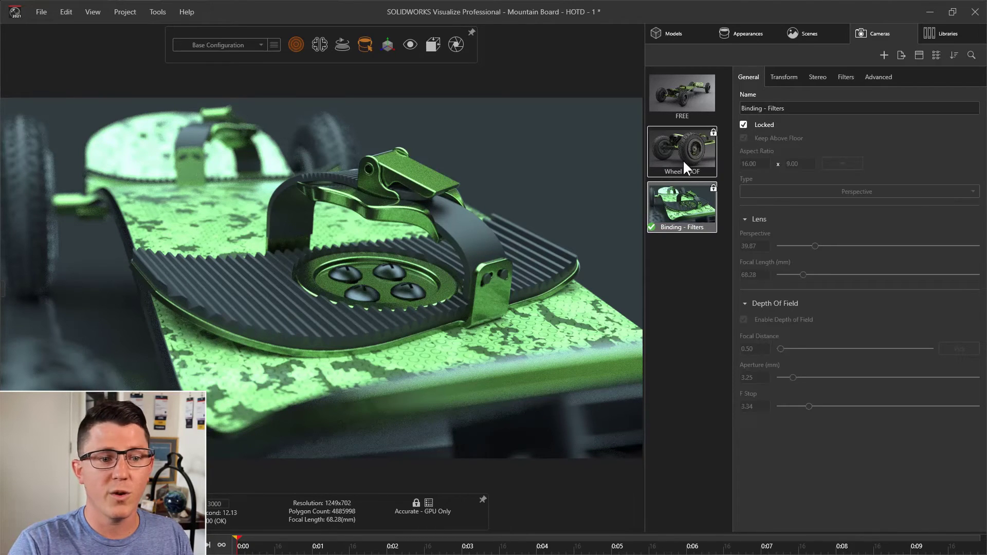
- Make the Wheel - DOF camera the active view
double_click(682, 159)
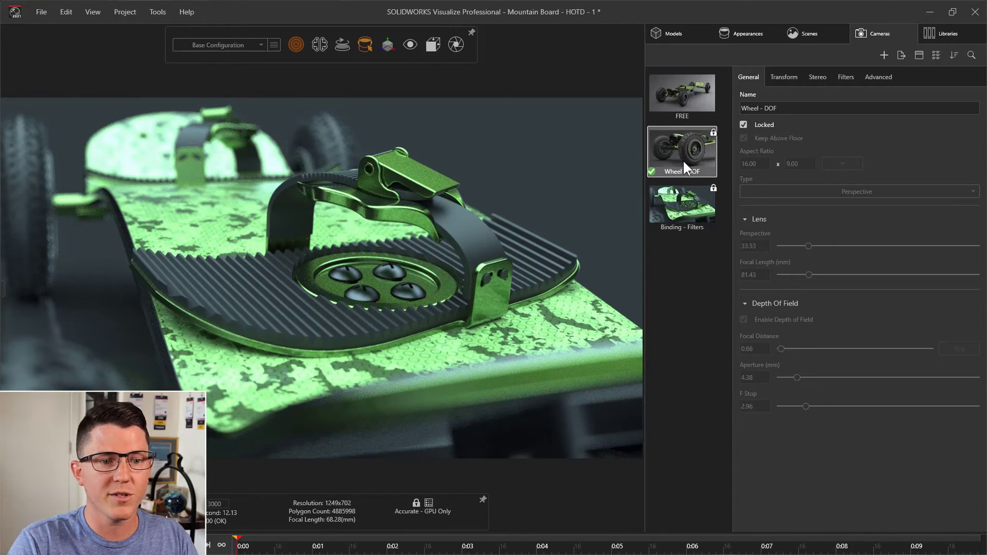